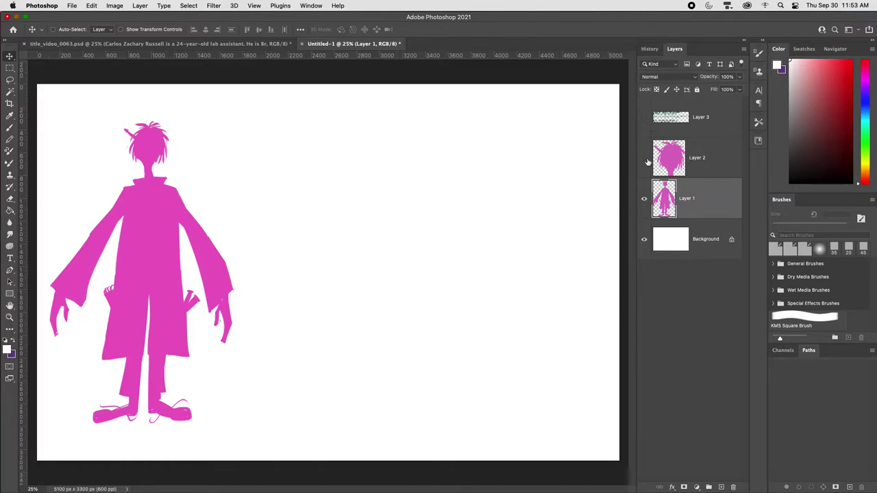
Step: Hide the full-body figure layer and show the character description text and the head silhouette layer
left_click(644, 117)
left_click(644, 198)
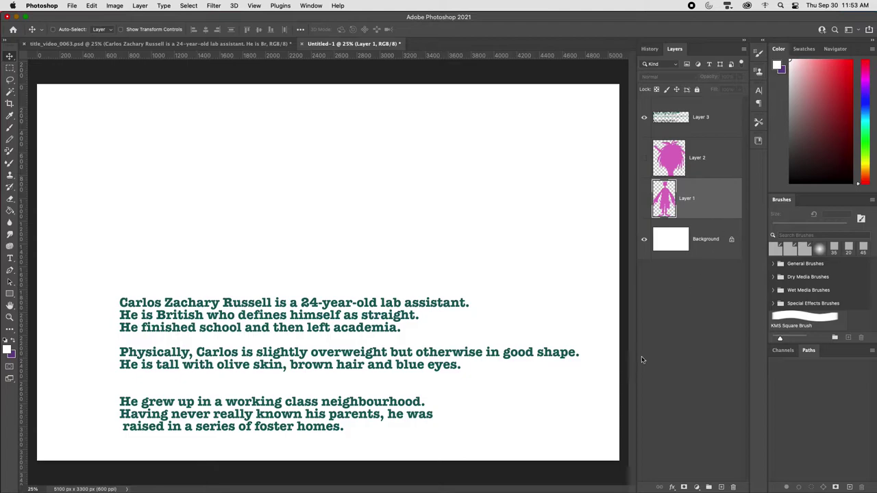
key("super+minus")
key("super+plus")
left_click(644, 171)
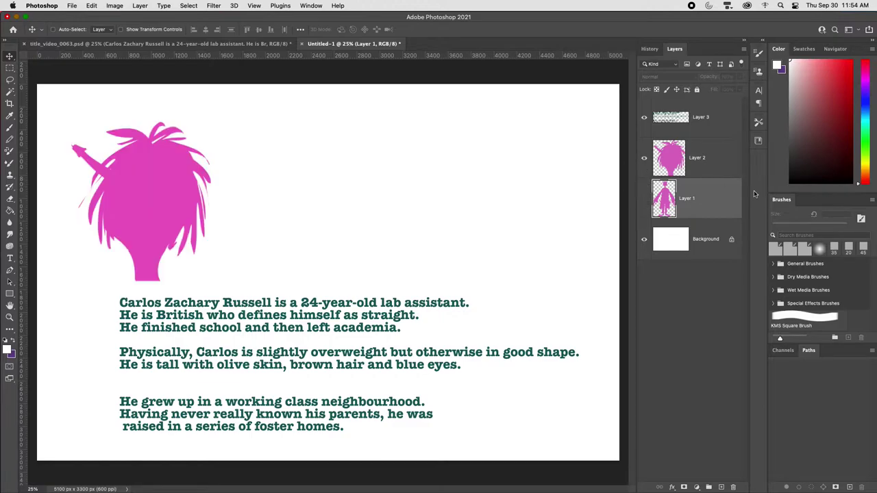
Step: Hide the description text and place a duplicate of the head silhouette beside the original head
left_click(644, 118)
left_click(707, 170)
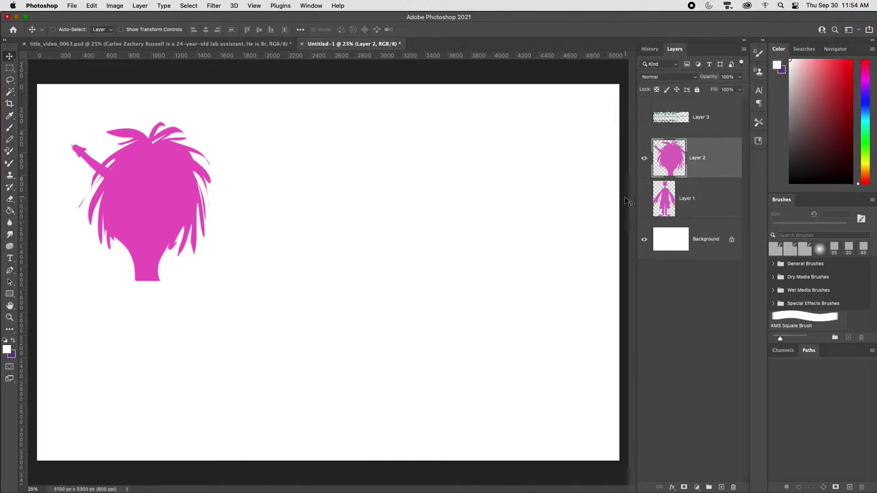
key("super+equal")
left_click_drag(355, 270, 472, 287)
key("super+minus")
key("super+j")
left_click_drag(204, 230, 418, 236)
key("super+z")
key("super+t")
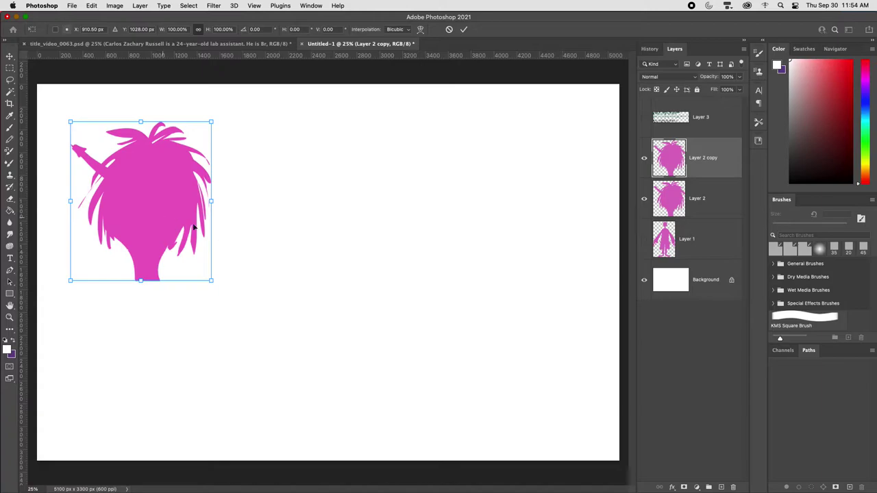
left_click_drag(166, 214, 350, 206)
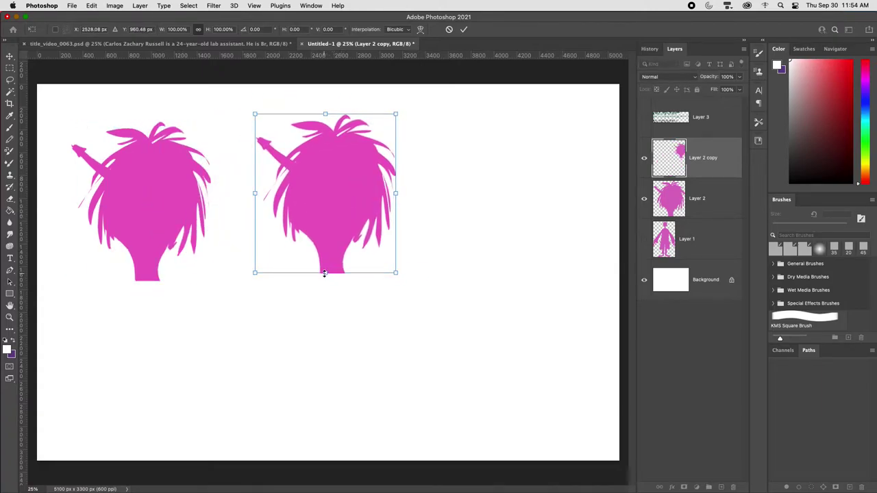
Step: Stretch the duplicated head vertically to about 146% height at unchanged width and position it right next to the original
left_click_drag(326, 273, 322, 348)
left_click_drag(346, 243, 304, 222)
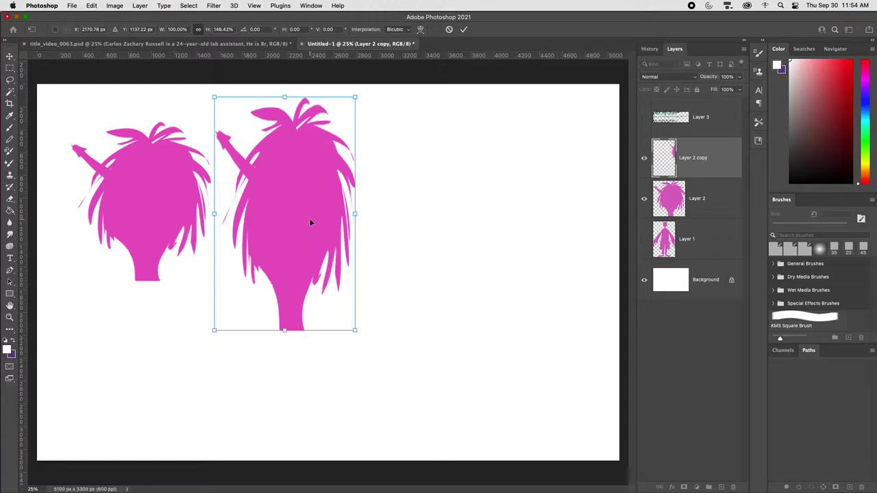
key("Return")
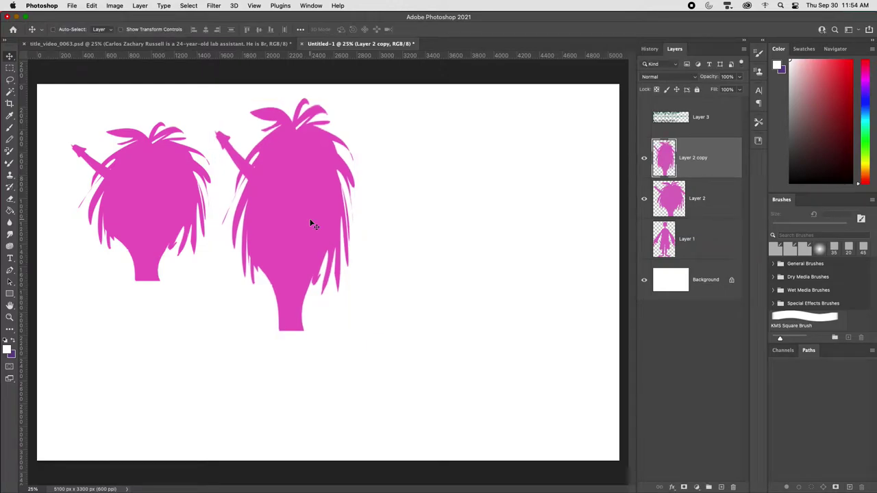
Step: Duplicate the original head layer and move the new copy to the far side of the tall head
left_click(694, 211)
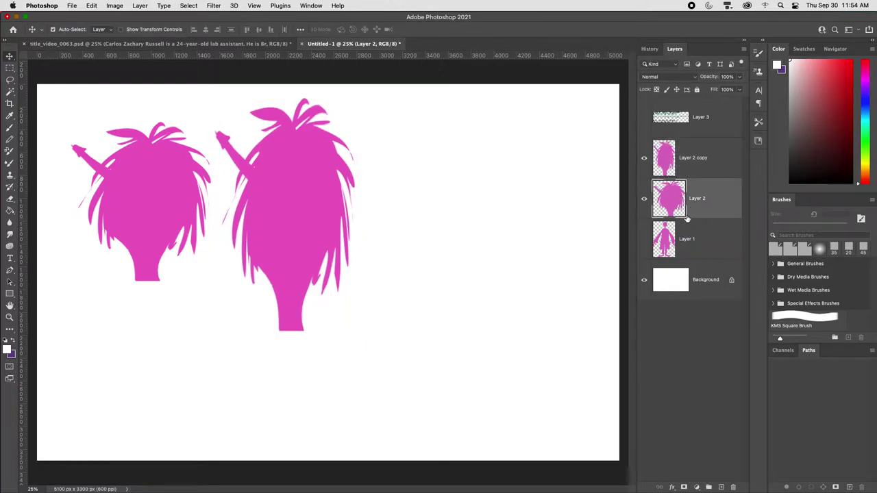
key("super+j")
left_click_drag(205, 276, 481, 254)
key("super+z")
left_click_drag(190, 211, 550, 213)
Step: Squash the new head copy vertically, widen it slightly and position it beside the tall head
key("super+t")
left_click_drag(495, 280, 495, 235)
left_click_drag(560, 181, 596, 179)
left_click_drag(542, 207, 488, 218)
key("Return")
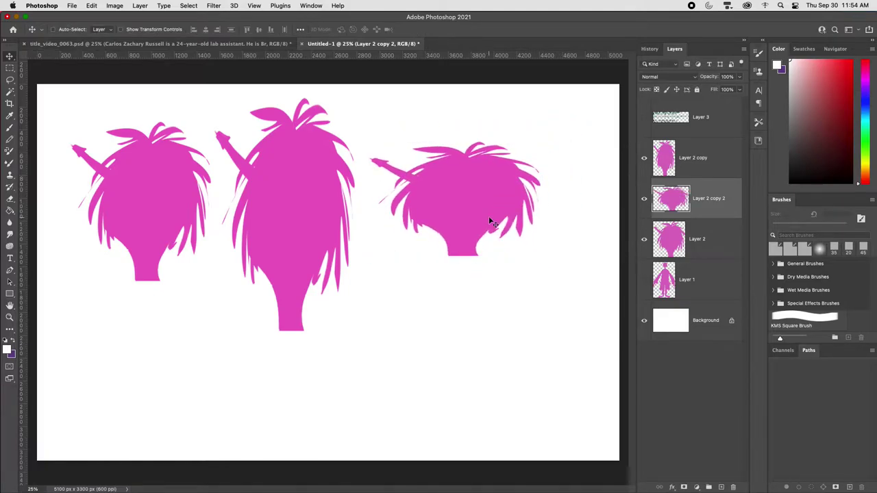
Step: Hide the original and squashed head layers and select the tall head layer
left_click(699, 241)
left_click(706, 174, "shift")
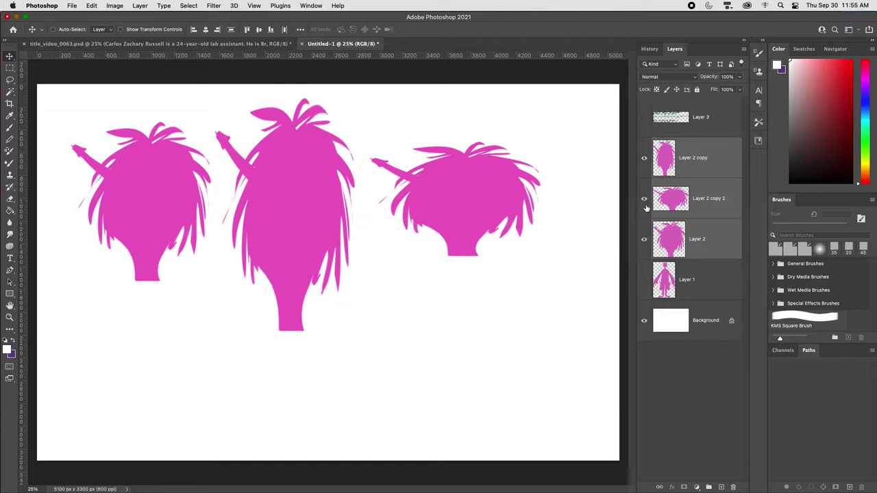
left_click_drag(646, 205, 647, 253)
left_click(704, 172)
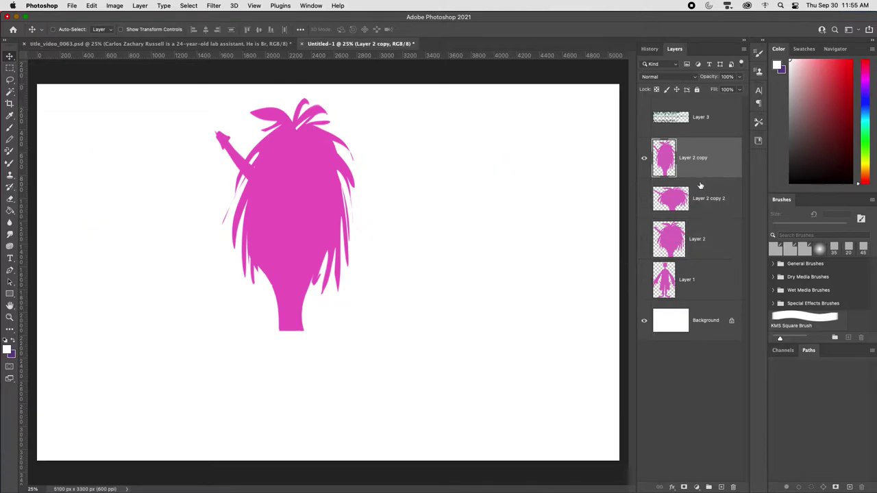
Step: Arrange three copies of the tall head in a row and group them at 30% opacity
left_click_drag(346, 286, 507, 345)
left_click(717, 245, "shift")
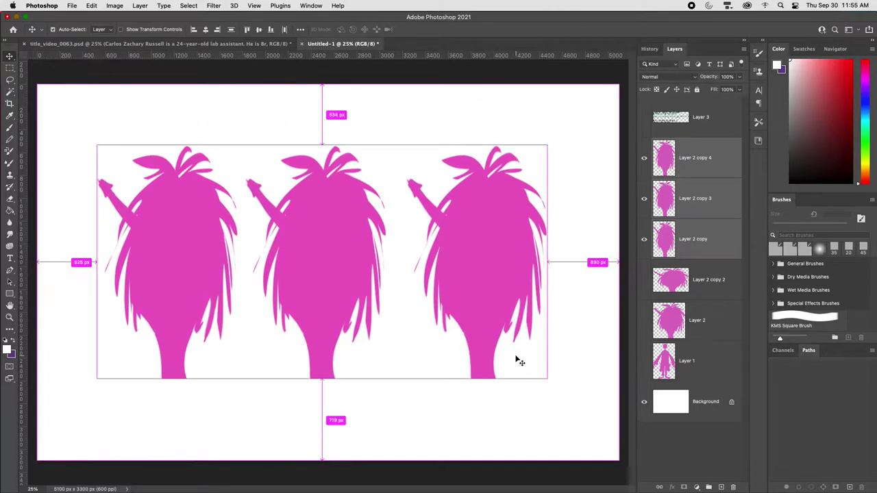
key("super+g")
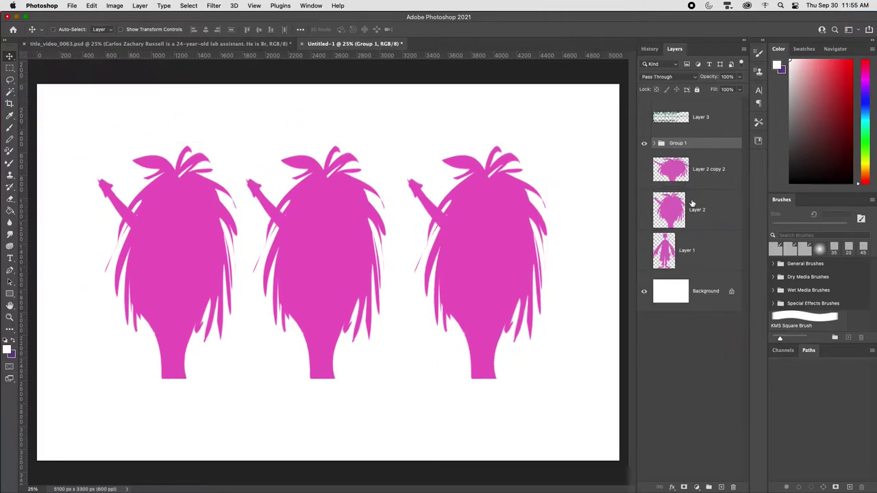
key("3")
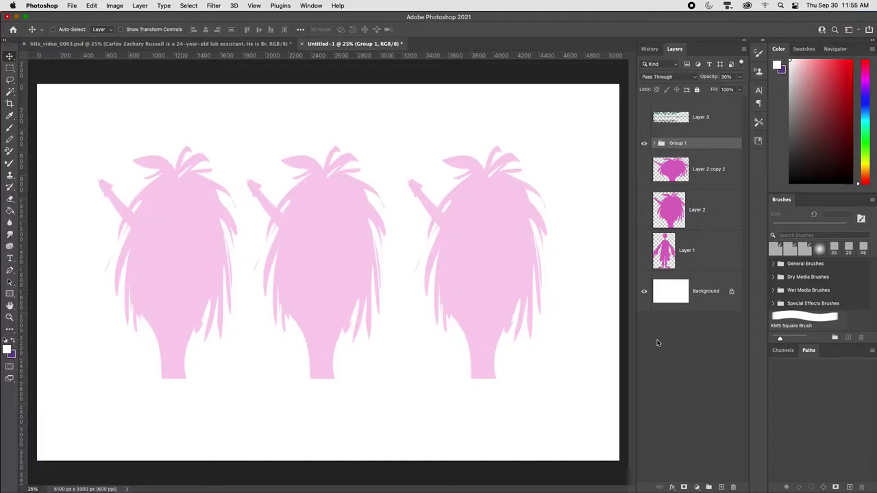
Step: Add a new layer above the head group and ready the Brush tool with a dark muted grey
key("super+shift+alt+n")
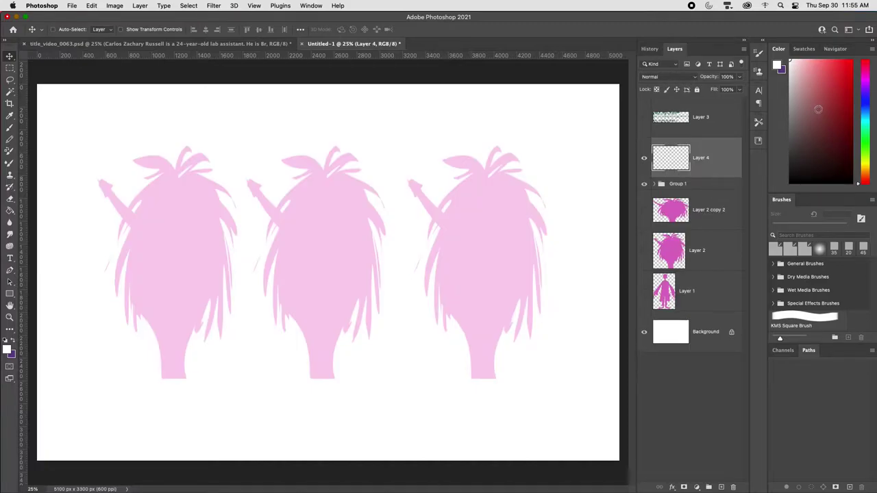
left_click(798, 138)
key("super+minus")
key("super+plus")
key("super+plus")
mouse_move(340, 291)
left_mouse_down()
mouse_move(414, 301)
mouse_move(574, 348)
left_mouse_up()
key("b")
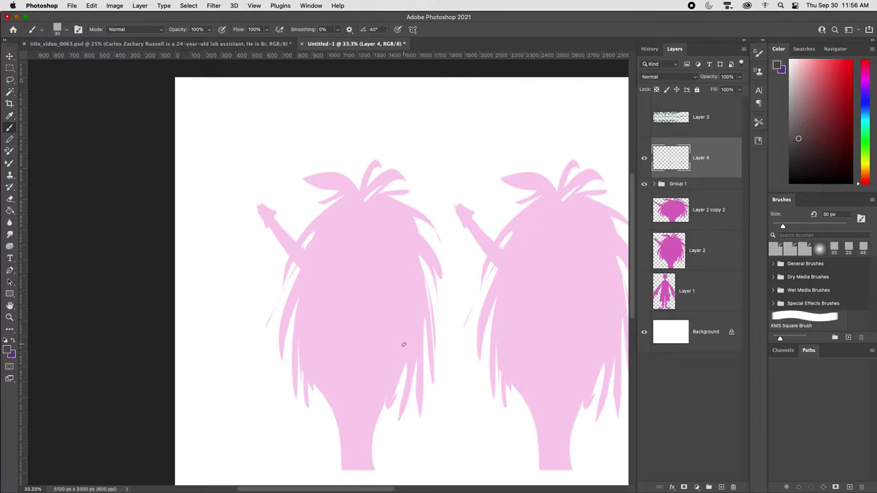
key("super+minus")
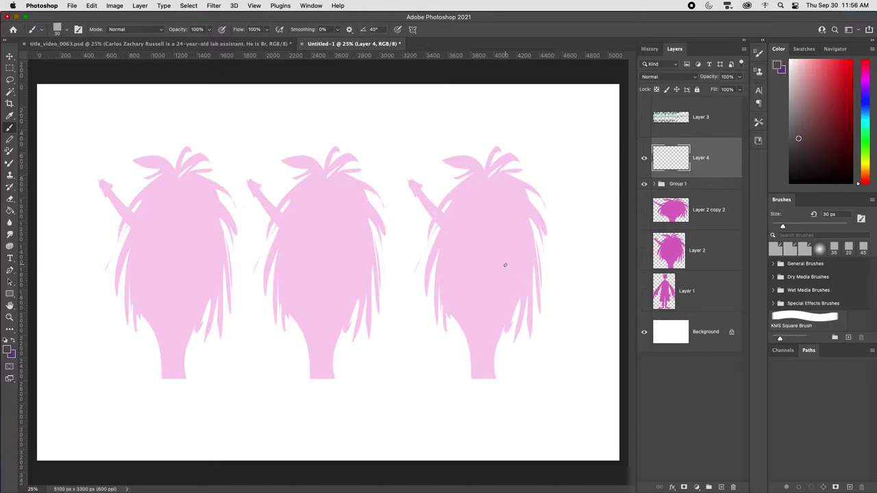
Step: Draw a straight horizontal eye line across the upper part of the first head with the brush at 25% opacity
left_click(208, 29)
left_click_drag(215, 40, 177, 40)
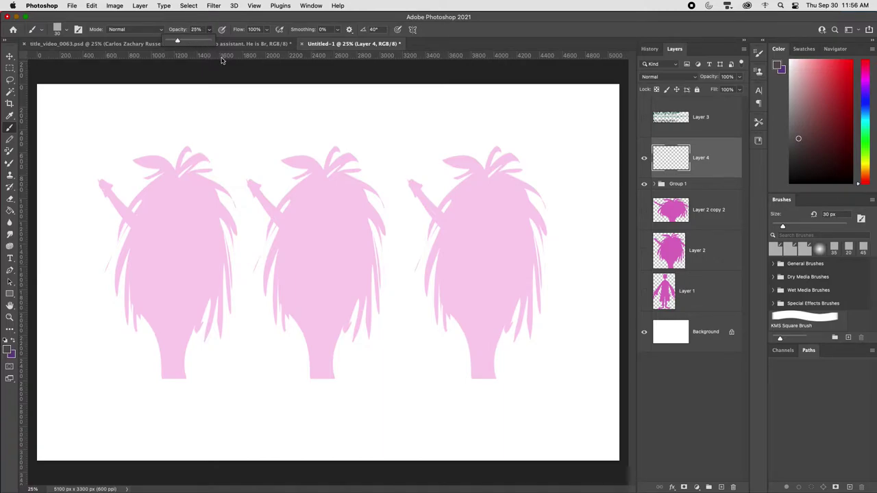
left_click(150, 225)
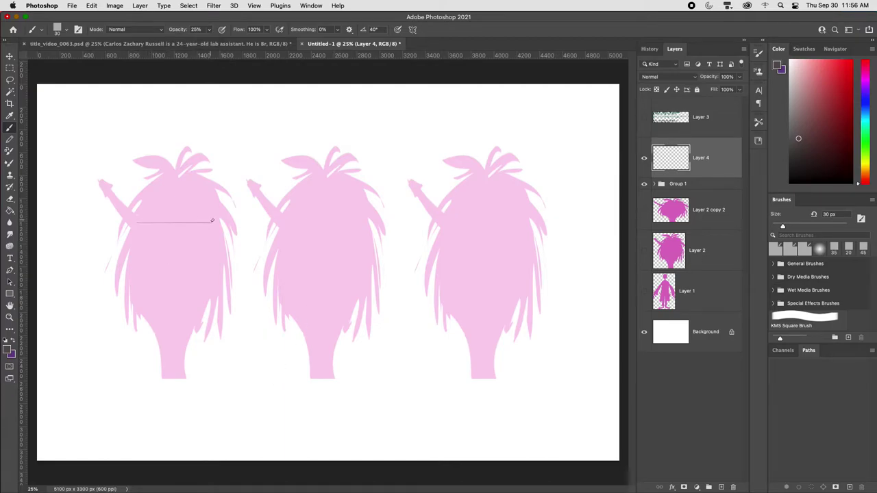
left_click_drag(212, 221, 213, 221)
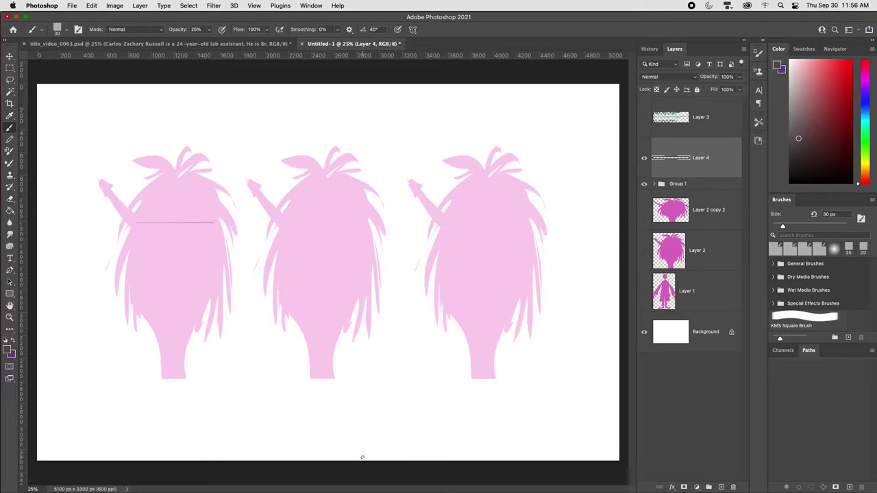
Step: Copy the eye line to the middle of the second head and low on the third, and raise the first head's line
key("super+j")
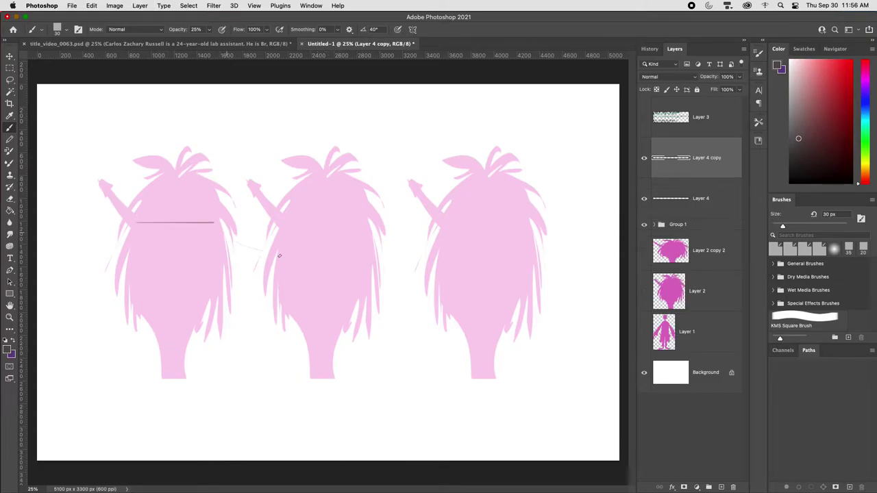
key("super+z")
key("v")
mouse_move(199, 222)
left_mouse_down()
mouse_move(331, 263)
mouse_move(351, 252)
mouse_move(456, 290)
mouse_move(504, 290)
left_mouse_up()
key("super+j")
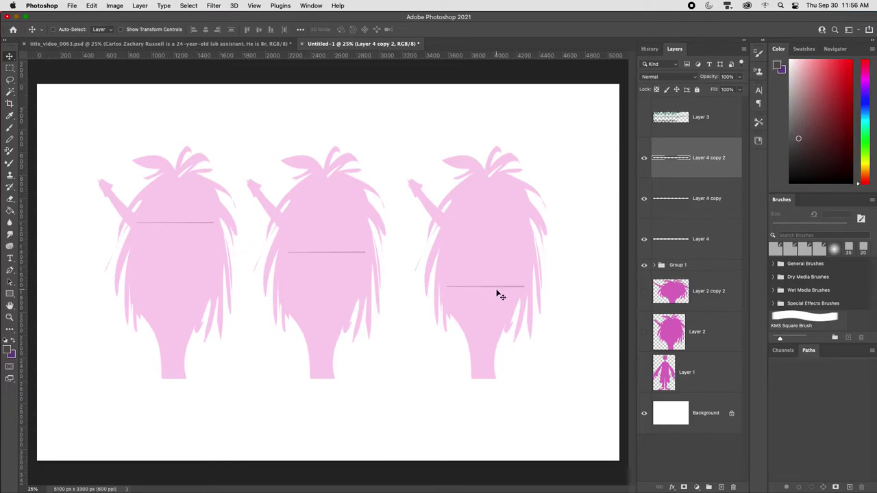
left_click_drag(501, 293, 500, 297)
left_click_drag(205, 223, 209, 205)
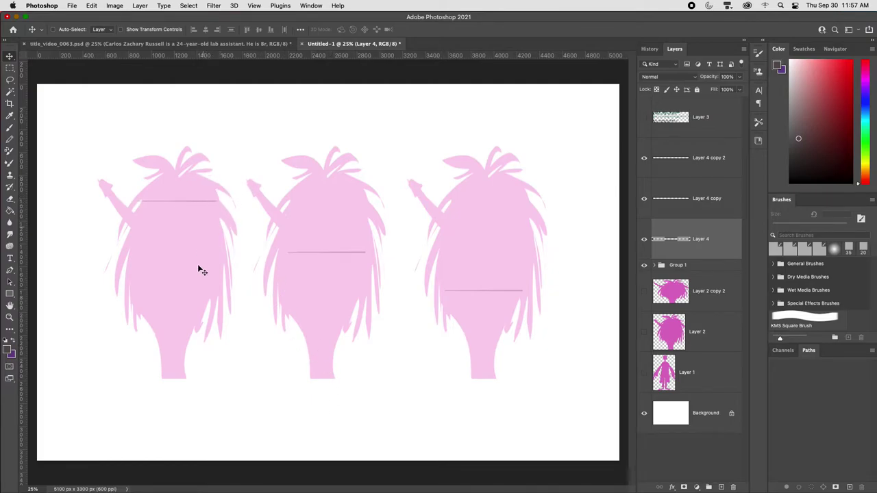
Step: Group the three eye-line layers and add a new layer above the group
left_click(710, 166, "shift")
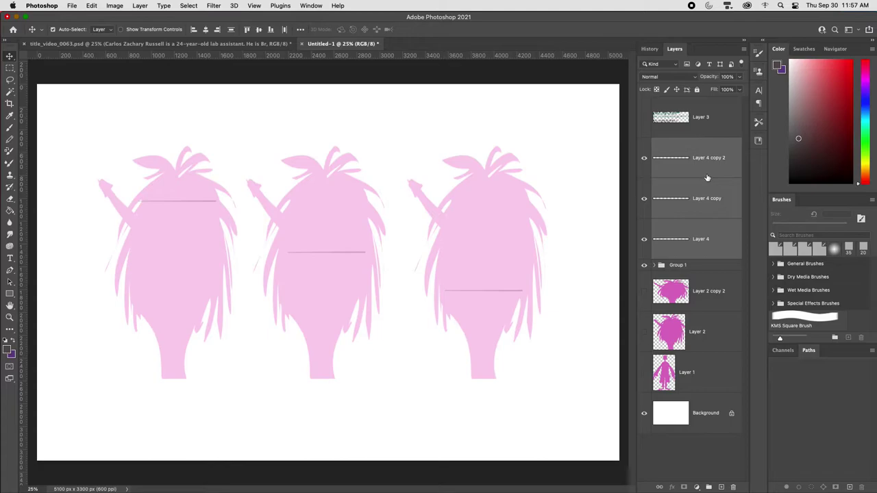
key("super+g")
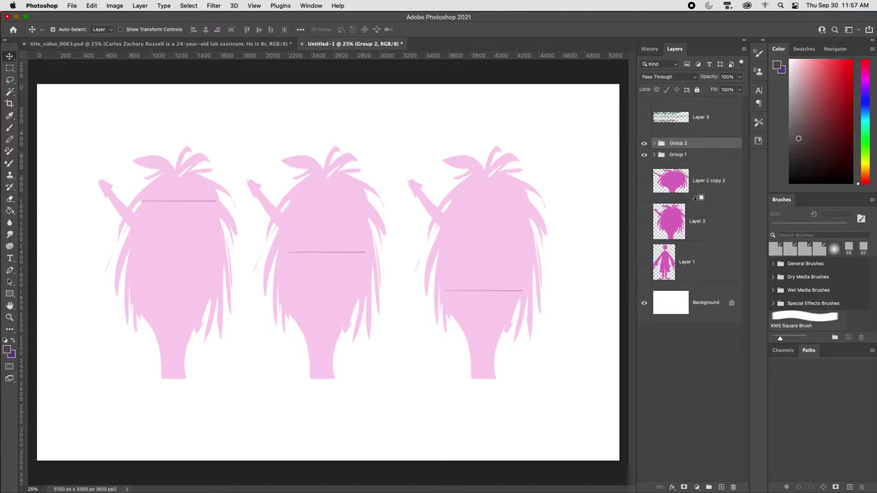
key("alt+shift+super+n")
Step: Sketch the outlines, lower lids and brows of both eyes on the first head's eye line with the brush at 54% opacity
key("super+equal")
left_click_drag(334, 299, 564, 348)
key("b")
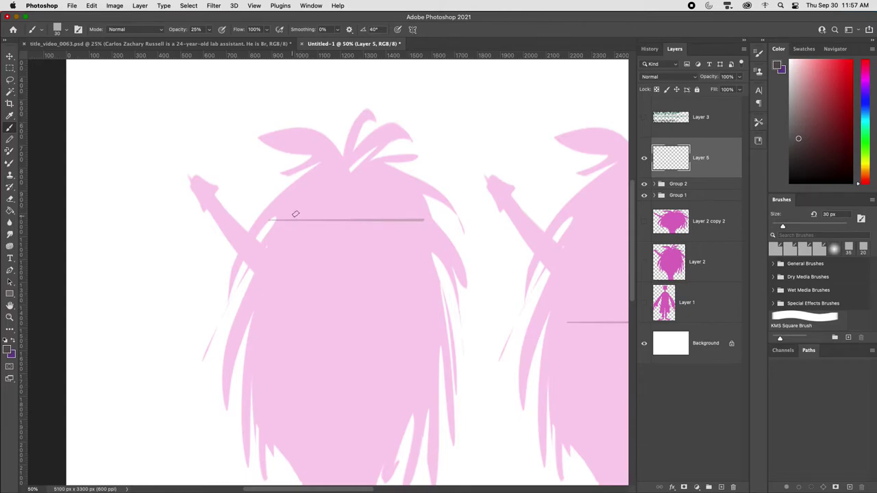
left_click_drag(280, 209, 330, 222)
key("super+z")
left_click(209, 29)
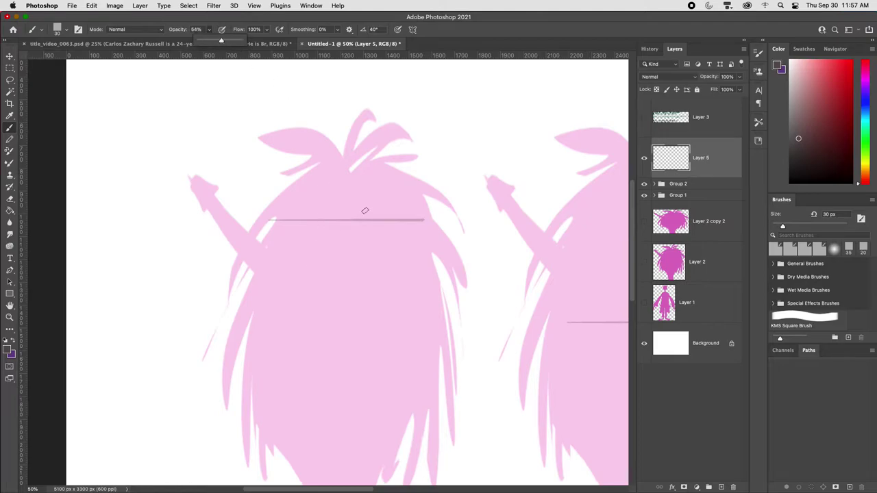
left_click(280, 222)
left_click_drag(278, 224, 291, 213)
mouse_move(370, 209)
left_mouse_down()
mouse_move(405, 214)
mouse_move(390, 222)
mouse_move(370, 209)
mouse_move(394, 222)
mouse_move(385, 230)
mouse_move(377, 221)
mouse_move(415, 232)
left_mouse_up()
left_click_drag(370, 218, 412, 239)
mouse_move(271, 232)
left_mouse_down()
mouse_move(330, 219)
mouse_move(322, 211)
mouse_move(276, 231)
mouse_move(376, 209)
mouse_move(293, 217)
mouse_move(277, 228)
mouse_move(300, 202)
mouse_move(291, 208)
mouse_move(378, 195)
mouse_move(368, 199)
mouse_move(424, 218)
left_mouse_up()
left_click_drag(367, 199, 423, 213)
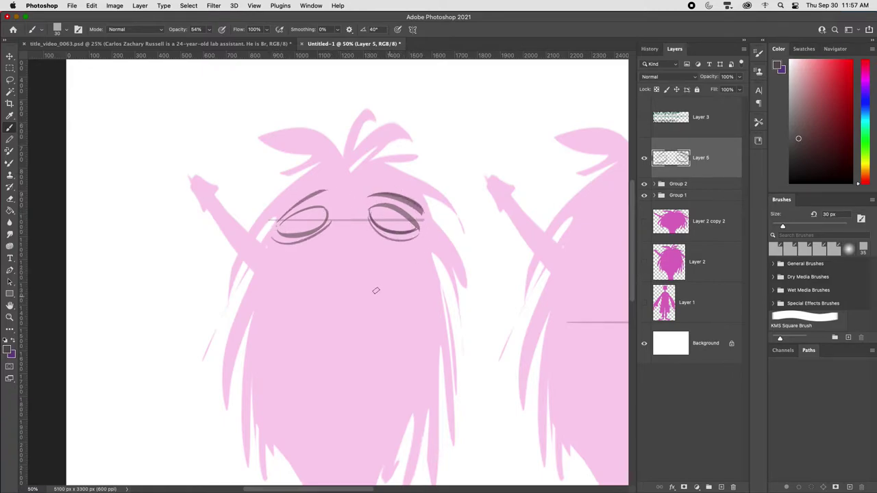
Step: Draw the irises and pupils in both eyes of the first head and reinforce the upper lids
left_click_drag(307, 220, 305, 220)
left_click_drag(384, 220, 384, 220)
left_click_drag(278, 225, 326, 209)
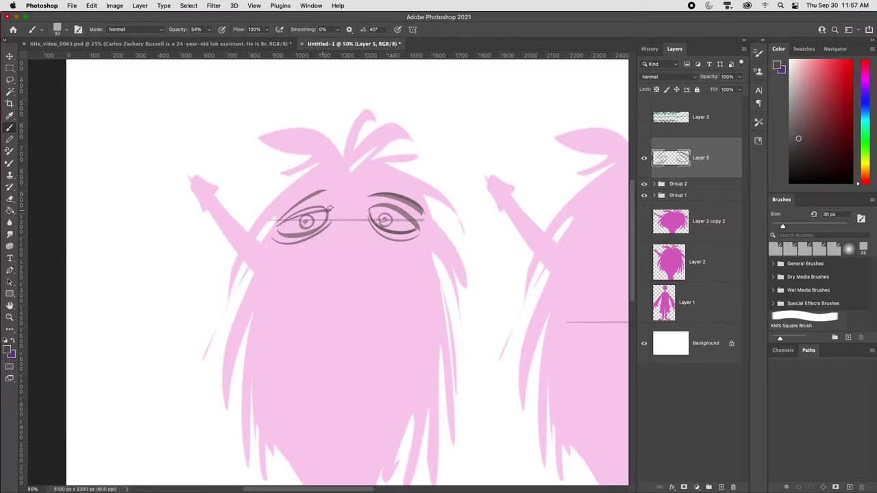
left_click_drag(377, 217, 419, 227)
key("super+minus")
key("super+minus")
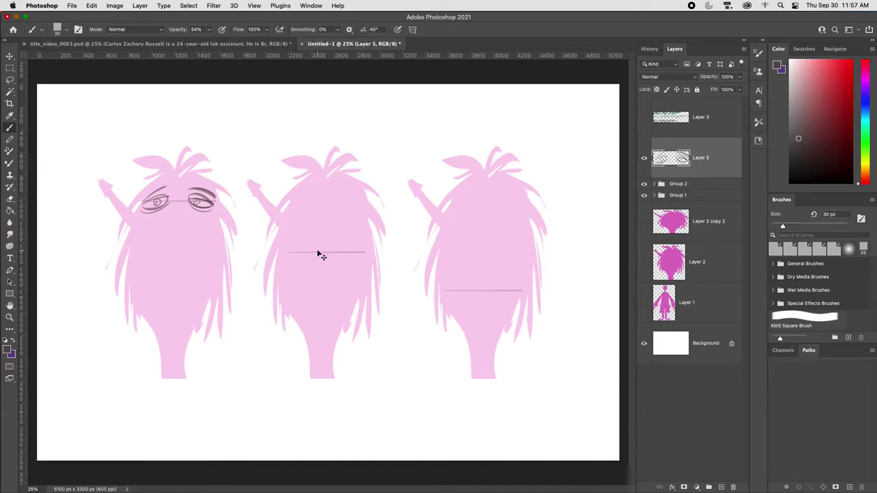
Step: Duplicate the sketched eyes twice and place the copies on the eye lines of the second and third heads
key("super+j")
key("v")
mouse_move(233, 232)
left_mouse_down()
mouse_move(259, 228)
mouse_move(375, 283)
mouse_move(532, 291)
left_mouse_up()
key("super+j")
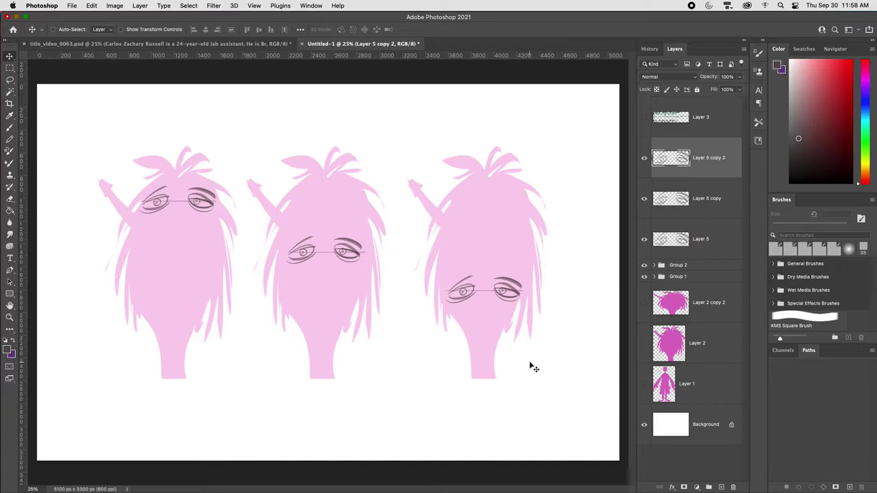
Step: Expand the group of head silhouettes, check it by toggling its visibility, and select the topmost eyes layer
left_click(704, 240, "shift")
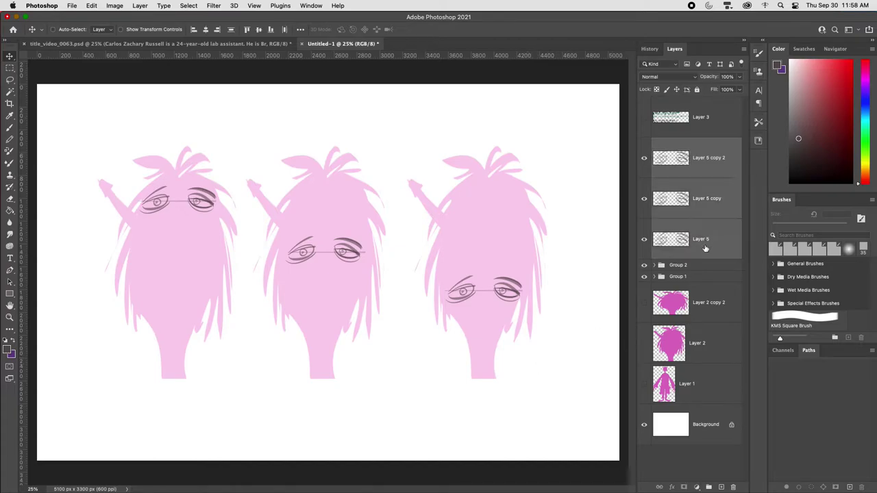
left_click(656, 277)
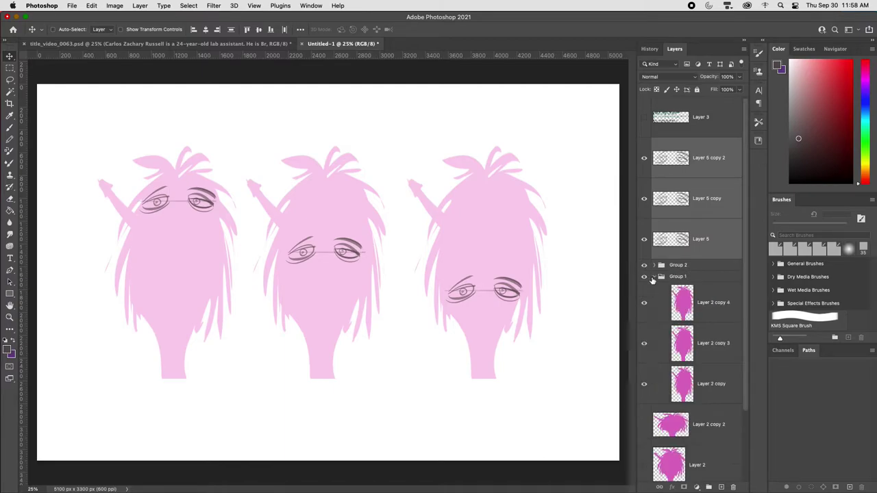
left_click(643, 277)
left_click(643, 277)
left_click(691, 278)
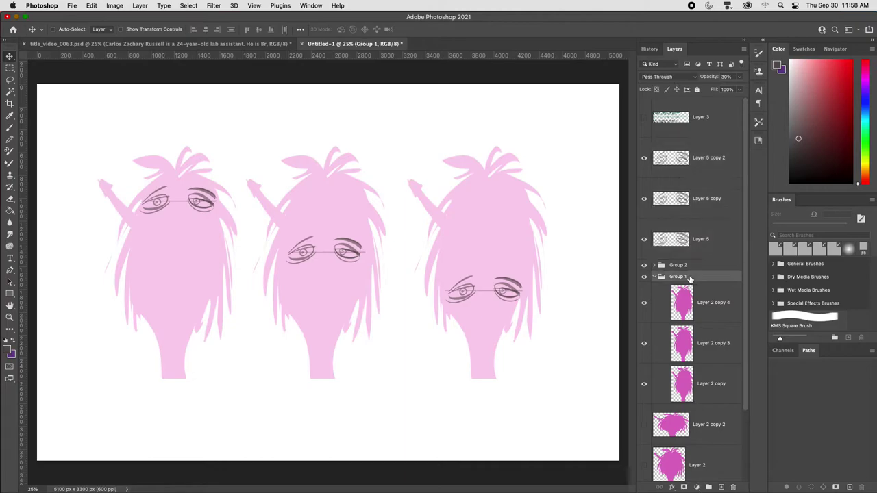
left_click(713, 172)
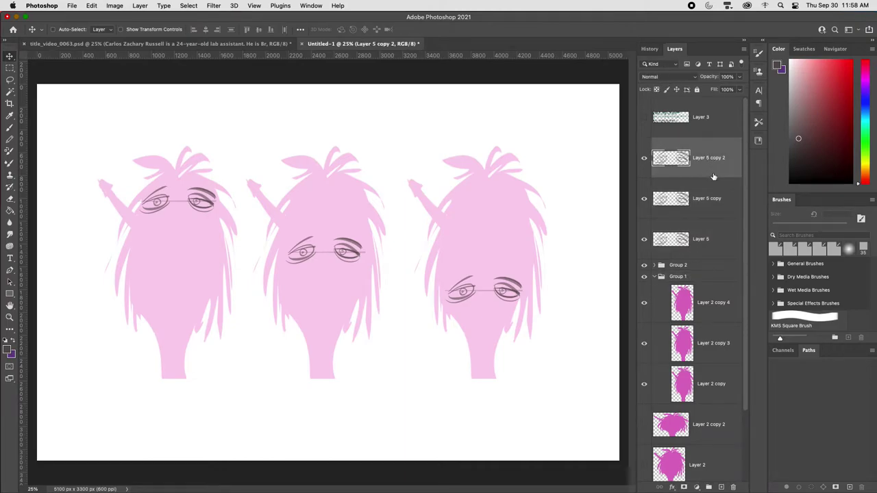
Step: Group the three eyes layers, and put that group together with the eye lines and head silhouettes groups into one parent group
left_click(681, 249, "shift")
key("super+g")
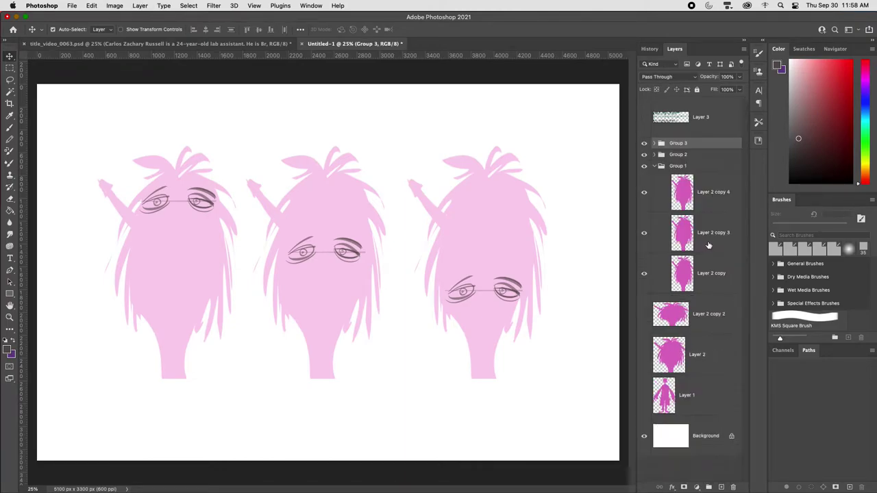
left_click(691, 171, "shift")
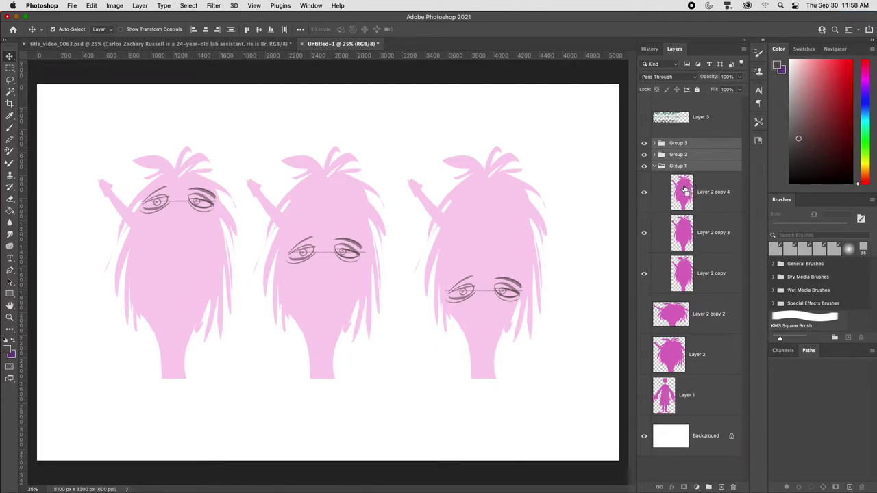
key("super+g")
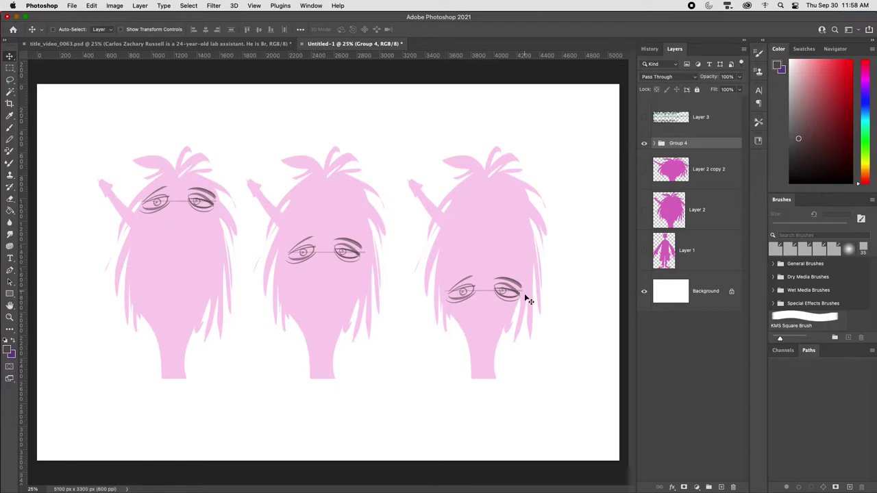
Step: Scale the whole set of three faces to about 76% and move it up to the upper part of the canvas
key("super+t")
left_click_drag(548, 378, 442, 305)
left_click_drag(394, 290, 470, 235)
key("Return")
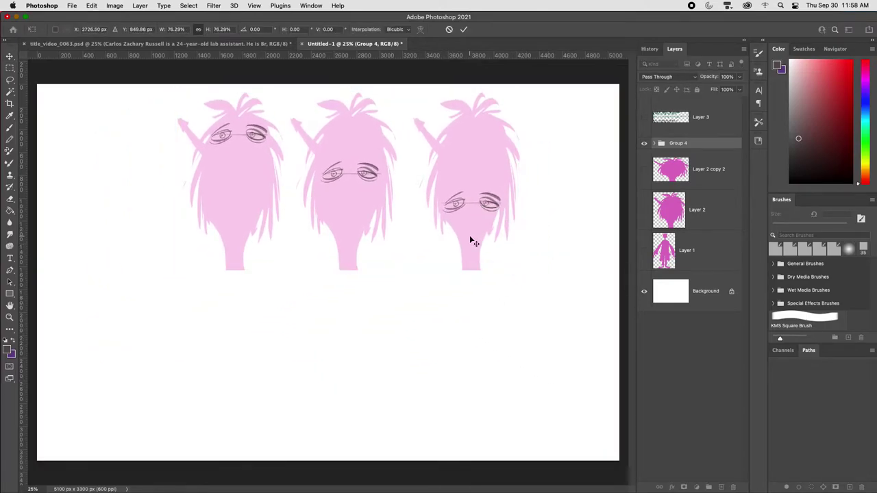
Step: Duplicate the head silhouettes group, place the copy below the original faces, and take it out of the parent group
left_click(656, 144)
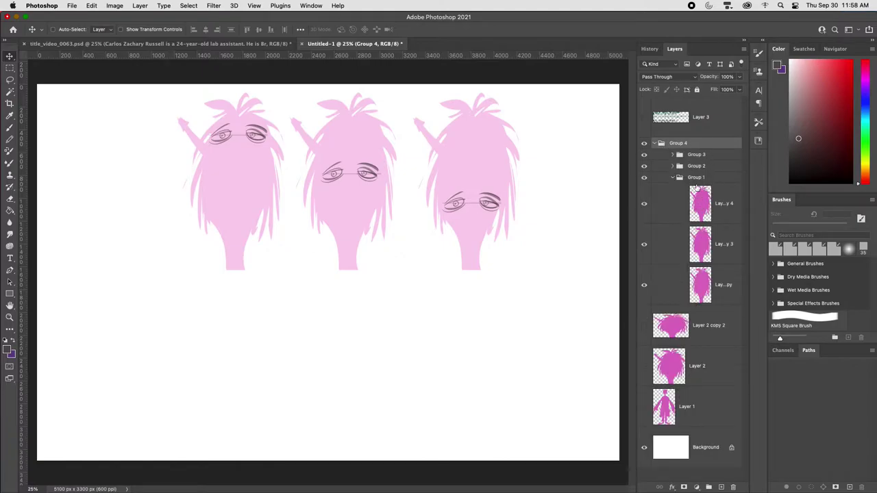
left_click(672, 178)
left_click(699, 179)
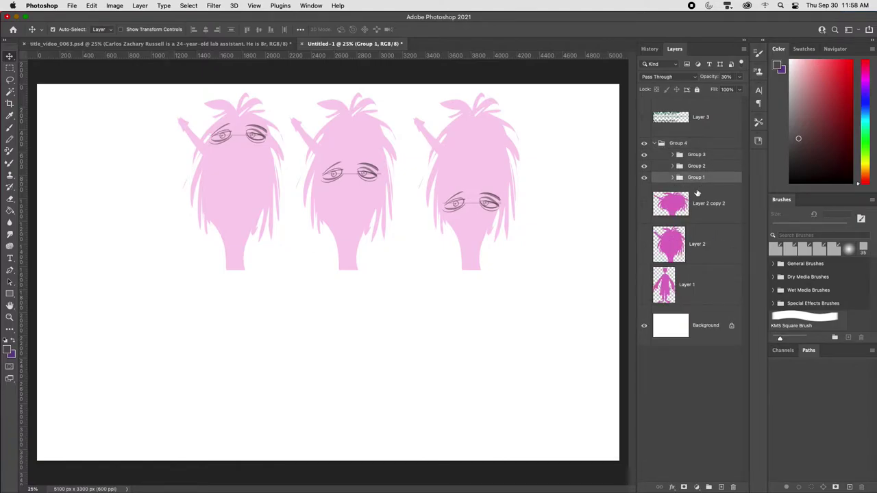
key("ctrl+j")
left_click_drag(479, 217, 407, 399)
left_click_drag(692, 179, 699, 140)
Step: Hide the original faces group, and arrange the plain silhouettes as two rows of three by moving the copy up and duplicating it below
left_click(653, 155)
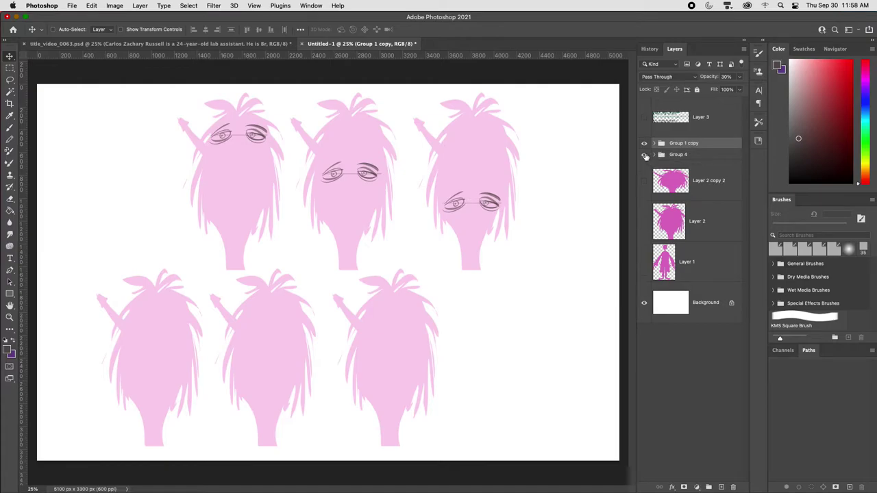
left_click(644, 155)
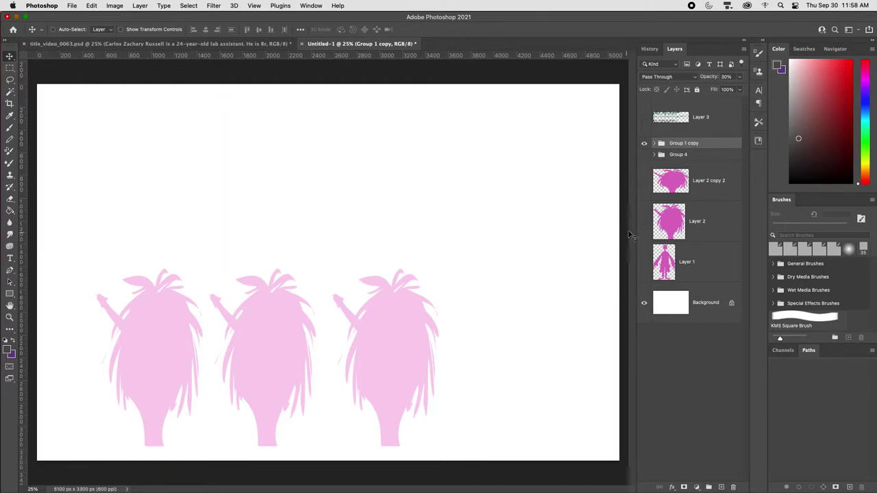
left_click_drag(424, 337, 495, 188)
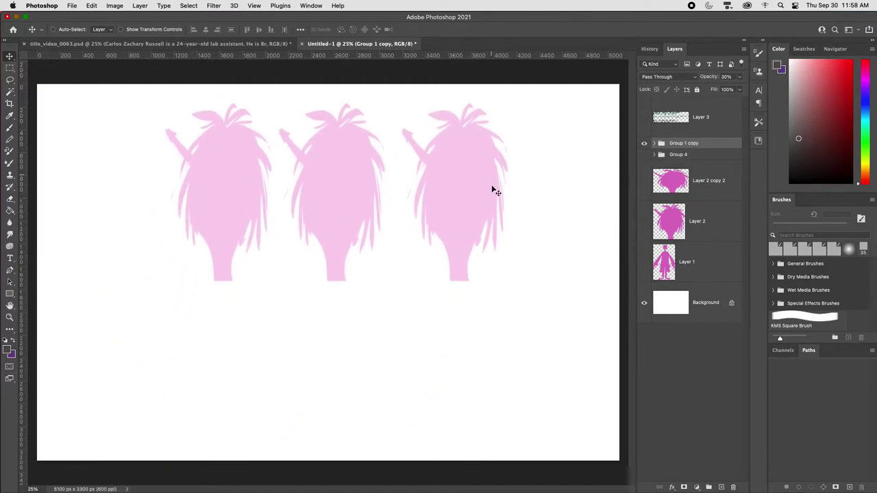
key("super+j")
left_click_drag(487, 252, 483, 415)
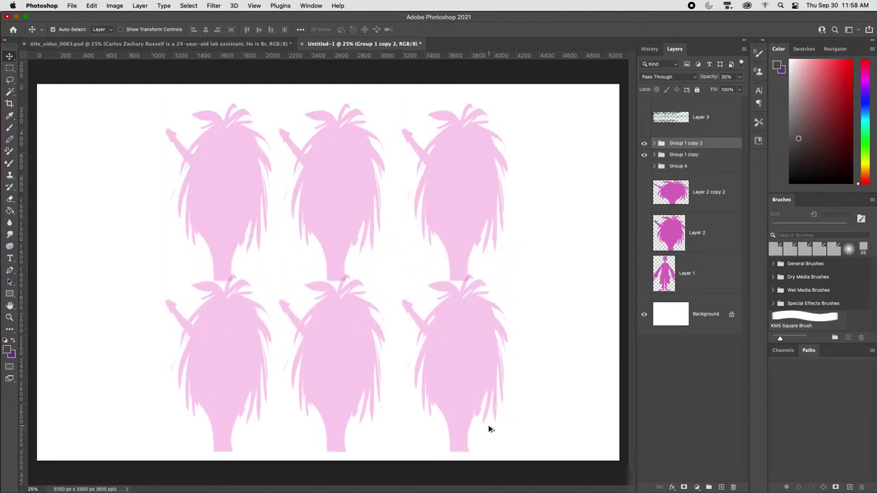
Step: On a new layer, draw a high eye line across the first head of the upper row
key("super+shift+alt+n")
key("super+equal")
key("r")
mouse_move(446, 377)
left_mouse_down()
mouse_move(469, 272)
mouse_move(450, 329)
mouse_move(543, 349)
left_mouse_up()
key("b")
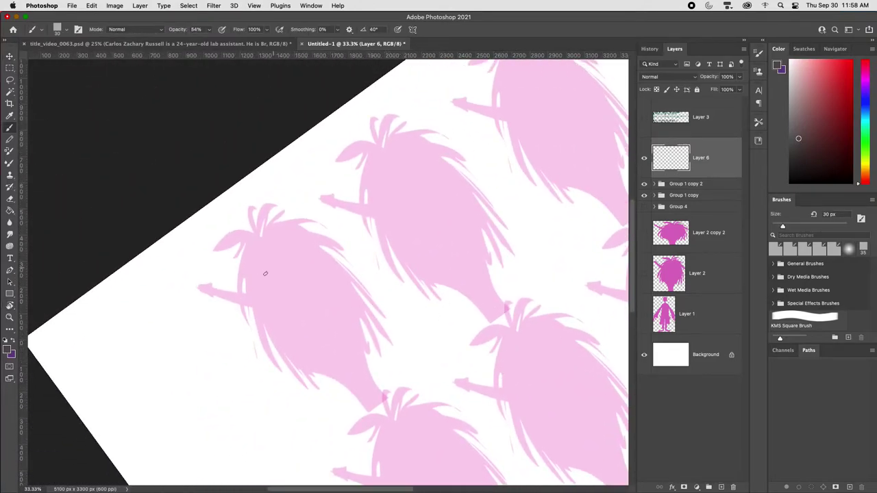
left_click_drag(247, 276, 300, 234)
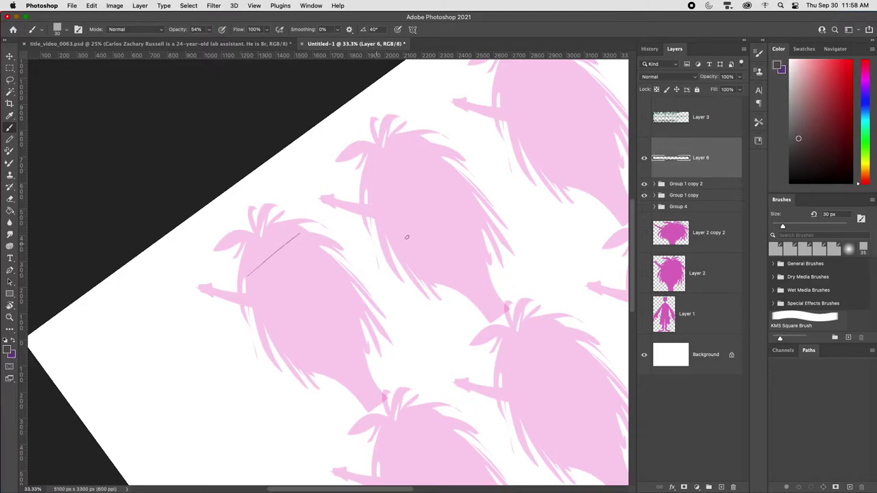
Step: Draw level eye lines on the upper row, at mid-height on the second head and low on the third
left_click_drag(402, 239, 470, 195)
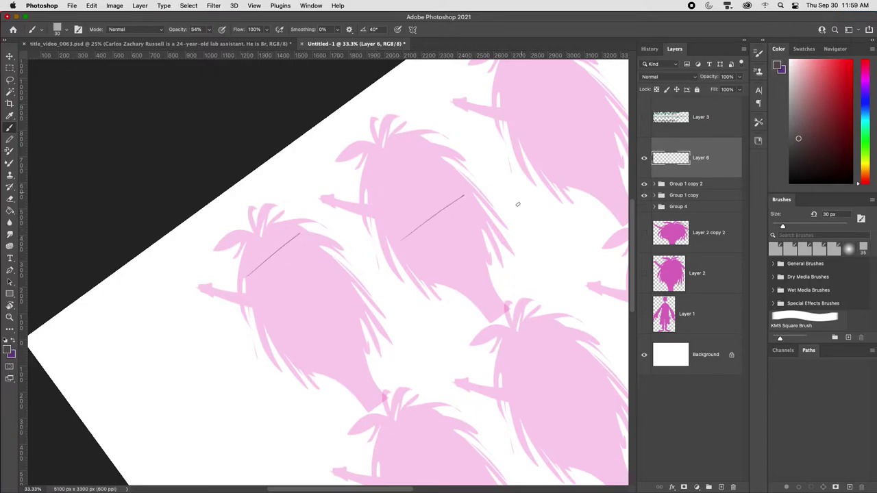
key("super+z")
key("Escape")
left_click_drag(401, 283, 478, 282)
left_click_drag(517, 363, 398, 348)
left_click_drag(454, 304, 543, 306)
key("super+z")
left_click_drag(452, 307, 524, 307)
Step: Draw eye lines across the three heads of the lower row, placed high, at mid-height and low
left_click_drag(468, 346, 530, 248)
left_click_drag(227, 314, 291, 316)
key("super+z")
mouse_move(370, 369)
left_mouse_down()
mouse_move(444, 371)
mouse_move(466, 344)
mouse_move(481, 344)
mouse_move(492, 365)
mouse_move(515, 373)
left_mouse_up()
scroll(542, 376, "right", 5)
scroll(541, 376, "down", 3)
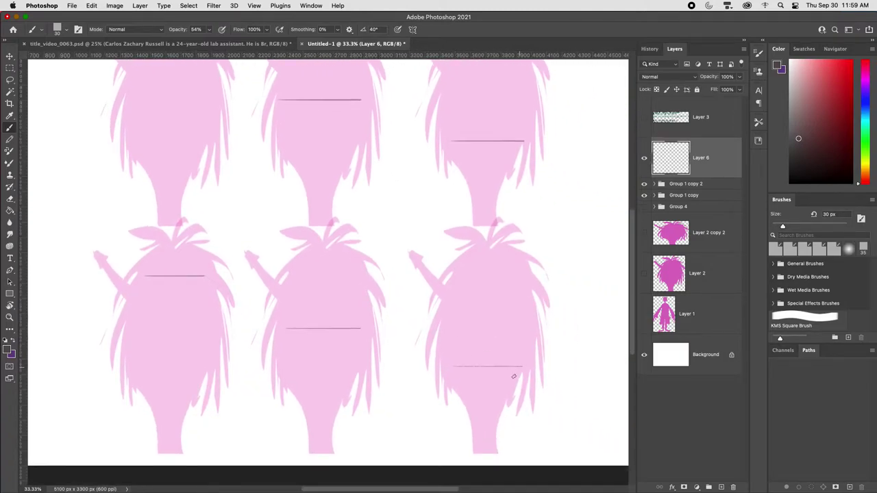
Step: Add a new layer above the eye lines layer and name it eyes
key("super+shift+alt+n")
key("super+minus")
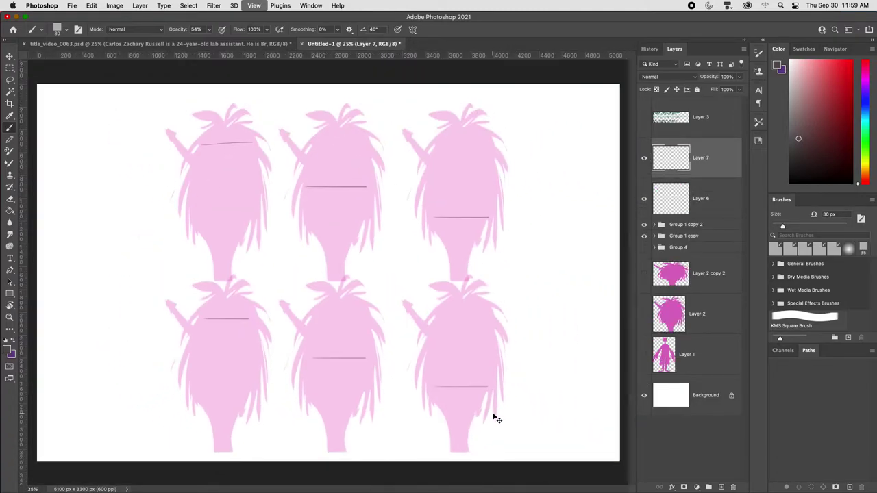
key("super+plus")
key("super+plus")
left_click_drag(322, 221, 578, 398)
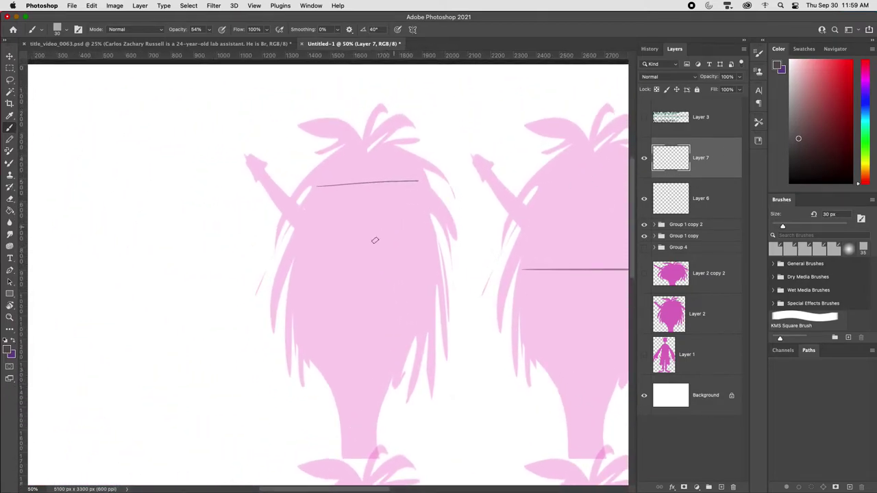
left_click(644, 198)
left_click(644, 198)
double_click(700, 157)
type("eyes")
key("Return")
Step: Sketch two widely spaced, angular eye outlines with heavy upper lids on the first upper head's eye line
mouse_move(320, 178)
left_mouse_down()
mouse_move(356, 172)
mouse_move(324, 181)
mouse_move(341, 184)
mouse_move(393, 163)
mouse_move(410, 166)
mouse_move(385, 180)
left_mouse_up()
left_click_drag(387, 181, 406, 170)
key("super+z")
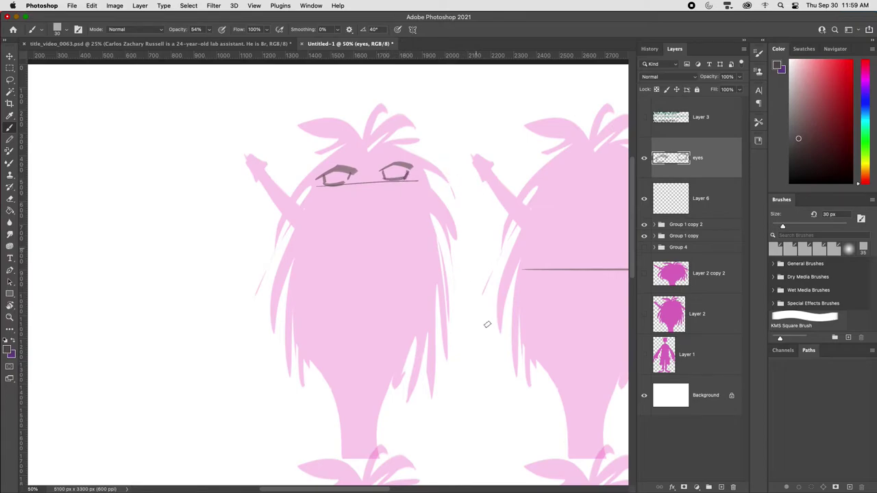
Step: Try out round irises with pupils inside both eyes of the first upper head
scroll(402, 343, "right", 5)
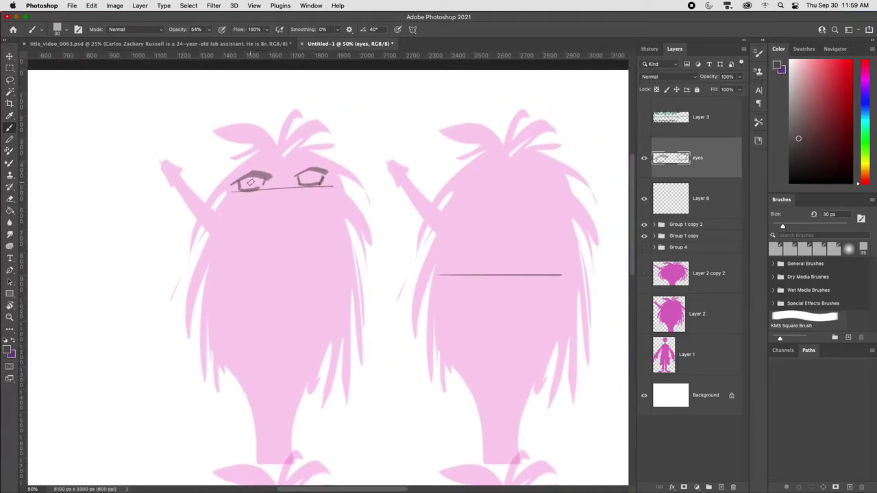
key("super+z")
left_click_drag(240, 186, 245, 187)
key("super+z")
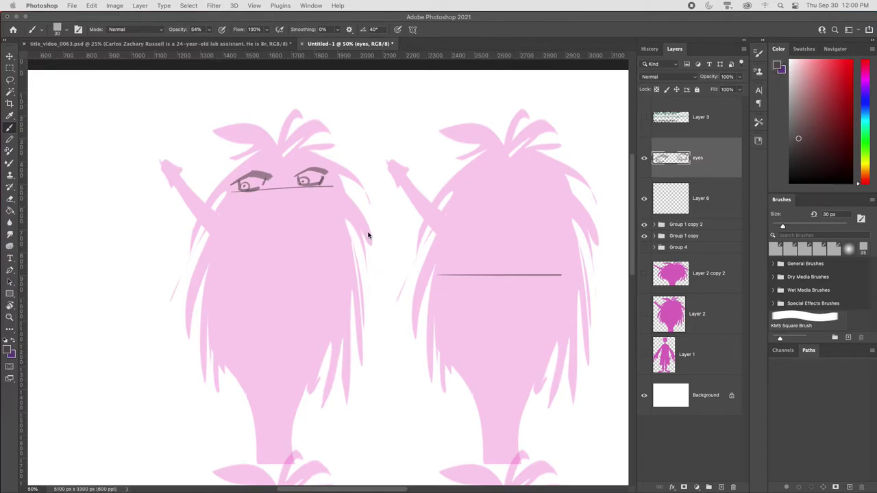
key("super+z")
key("super+z")
key("super+z")
key("super+z")
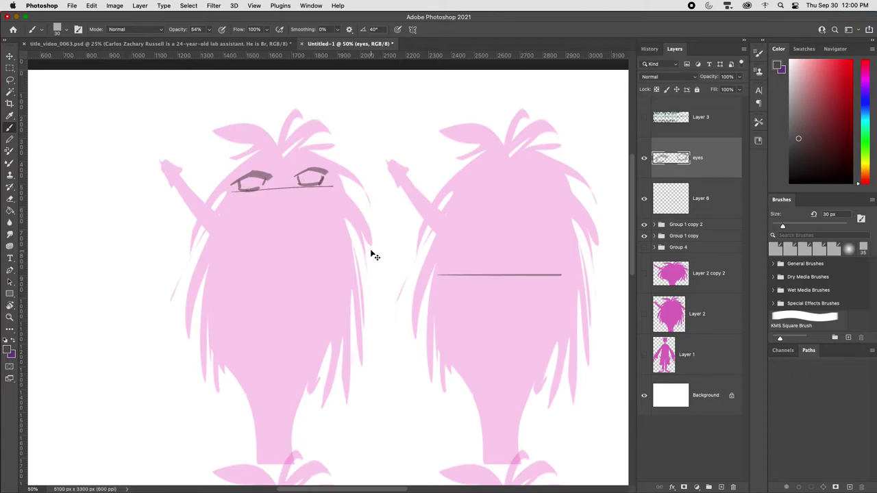
Step: Add a tiny dot pupil inside each eye of the first upper head
key("super+plus")
key("super+plus")
left_click_drag(303, 229, 513, 375)
left_click(362, 251)
left_click(483, 241)
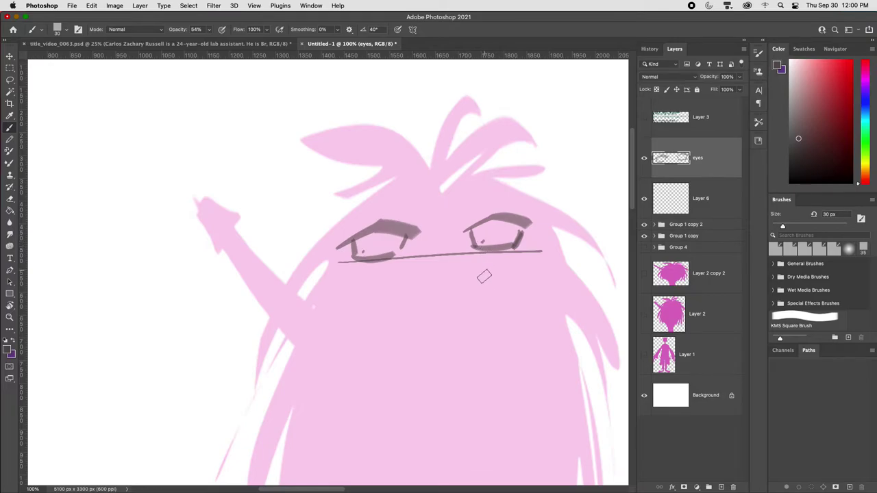
Step: Duplicate the eyes layer twice and place the copies on the eye lines of the upper row's second and third heads
key("super+minus")
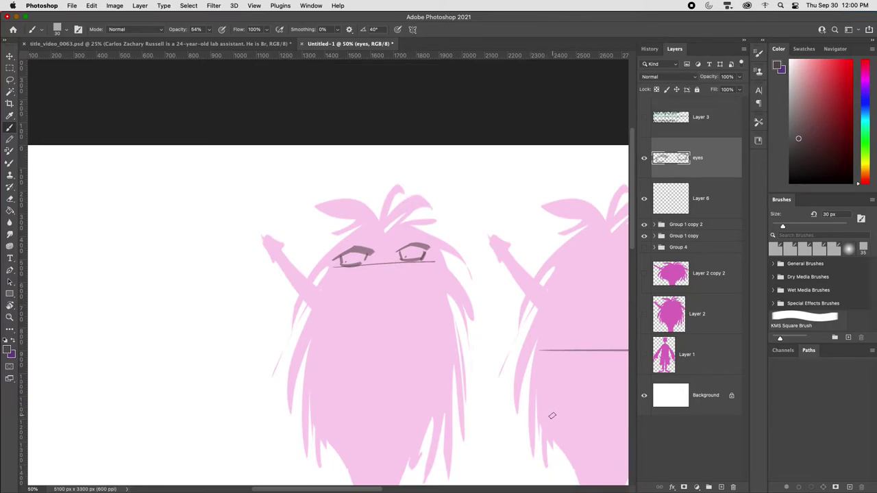
scroll(563, 366, "right", 5)
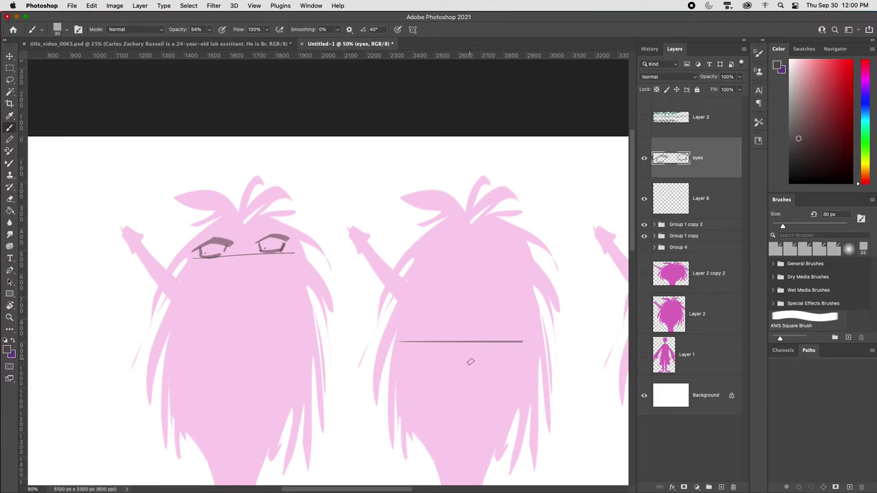
key("super+j")
key("v")
left_click_drag(325, 257, 583, 368)
key("super+minus")
key("super+t")
key("Return")
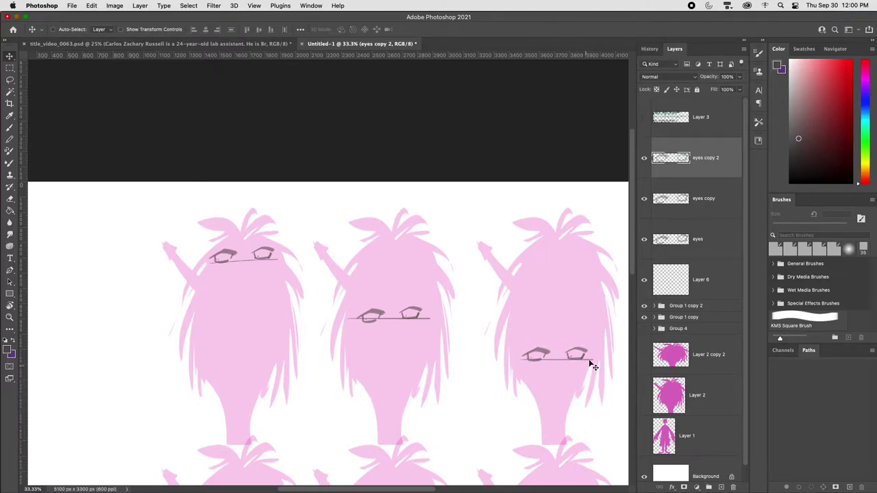
Step: On a new layer, sketch two closely spaced half-round eyes with flat upper lids on the lower row's first head
scroll(544, 329, "down", 5)
left_click_drag(550, 293, 591, 245)
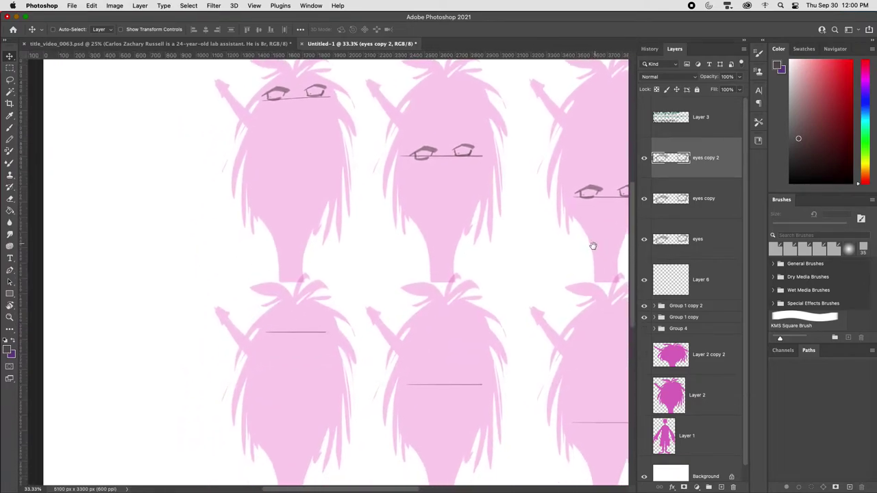
key("alt+shift+super+n")
key("super+plus")
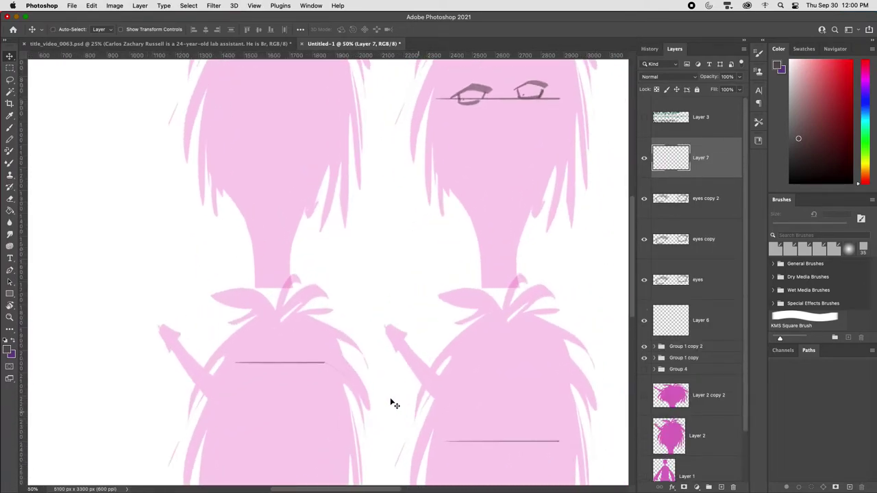
left_click_drag(373, 382, 491, 362)
key("b")
left_click_drag(348, 336, 442, 335)
key("super+z")
key("super+z")
key("super+z")
key("super+z")
key("super+z")
mouse_move(363, 332)
left_mouse_down()
mouse_move(394, 332)
mouse_move(380, 342)
mouse_move(435, 330)
mouse_move(414, 341)
left_mouse_up()
left_click_drag(401, 335, 427, 334)
key("super+z")
key("super+z")
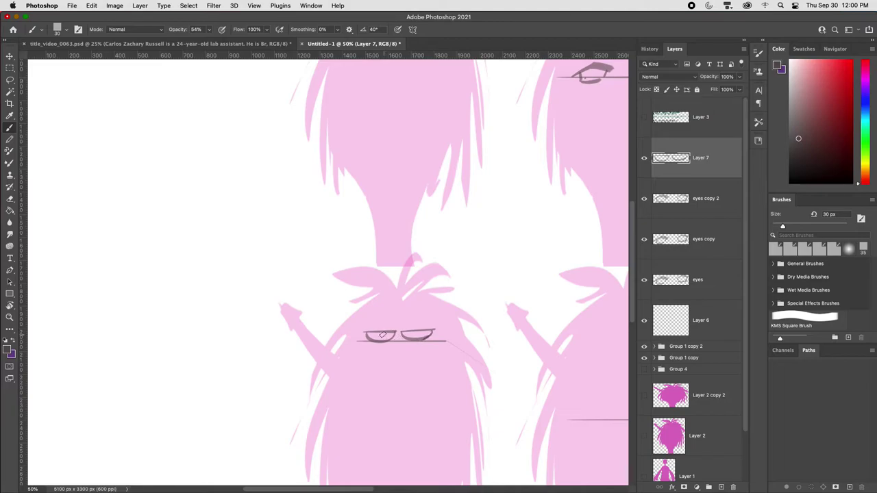
key("super+z")
left_click_drag(372, 334, 405, 336)
Step: Duplicate the half-round eyes twice and place the copies on the eye lines of the lower row's second and third heads
left_click_drag(519, 371, 373, 316)
key("super+j")
key("v")
left_click_drag(315, 318, 563, 385)
key("super+j")
key("super+minus")
key("super+minus")
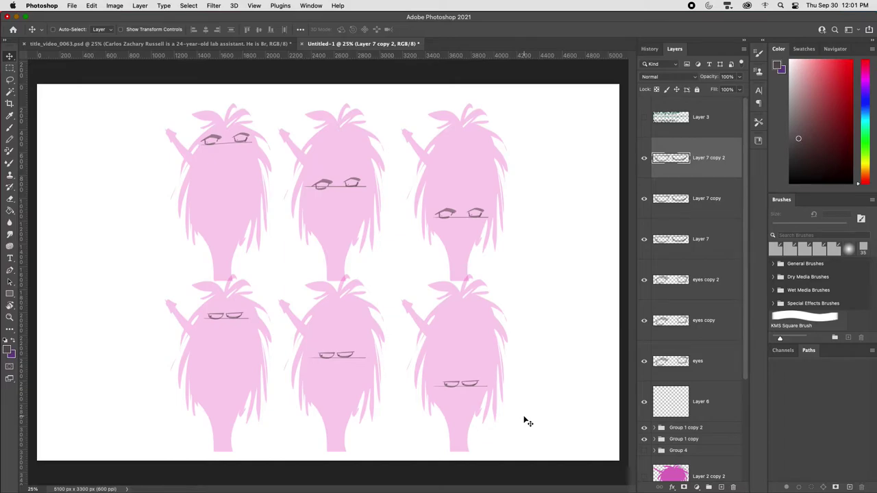
scroll(524, 419, "down", 1)
scroll(524, 419, "up", 2)
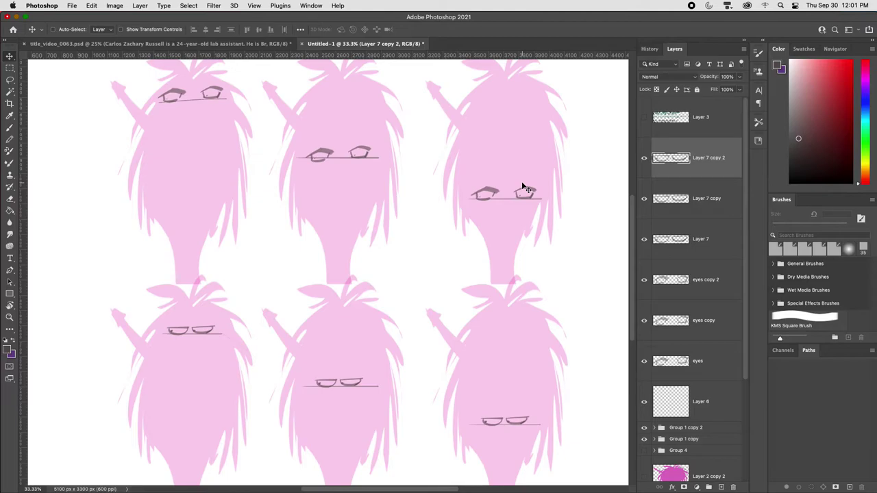
key("super+minus")
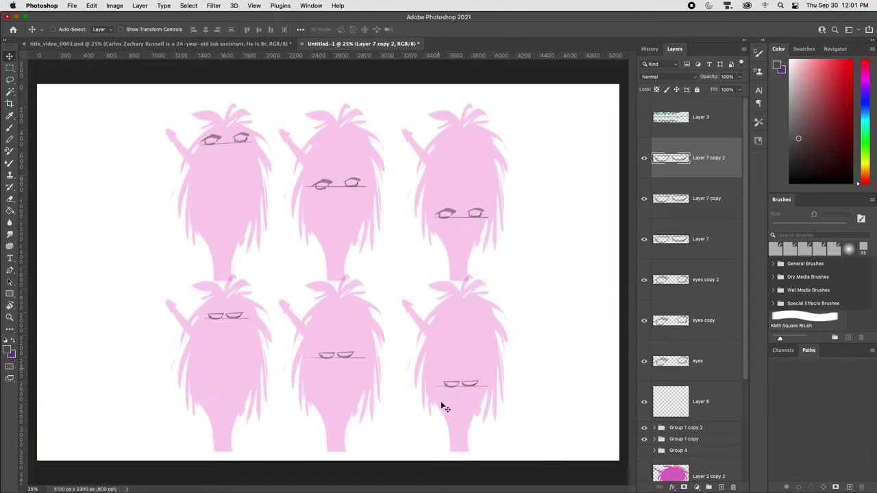
Step: Group the lower row's eyes layers and the upper row's eyes layers separately, and hide both groups
left_click(703, 251, "shift")
key("super+g")
left_click(697, 170)
left_click(698, 250, "shift")
key("super+g")
left_click(644, 155)
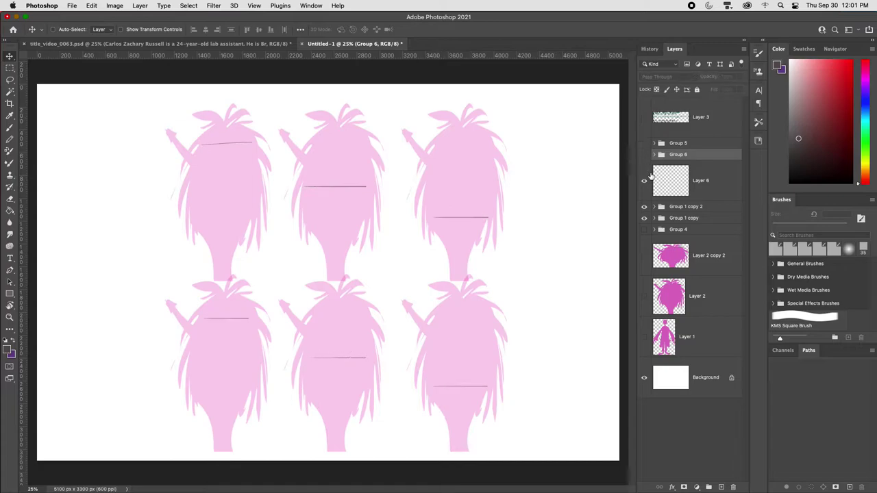
Step: On a new layer, sketch thick curved upper lids with small dot pupils on the first upper head's eye line
key("shift+alt+super+n")
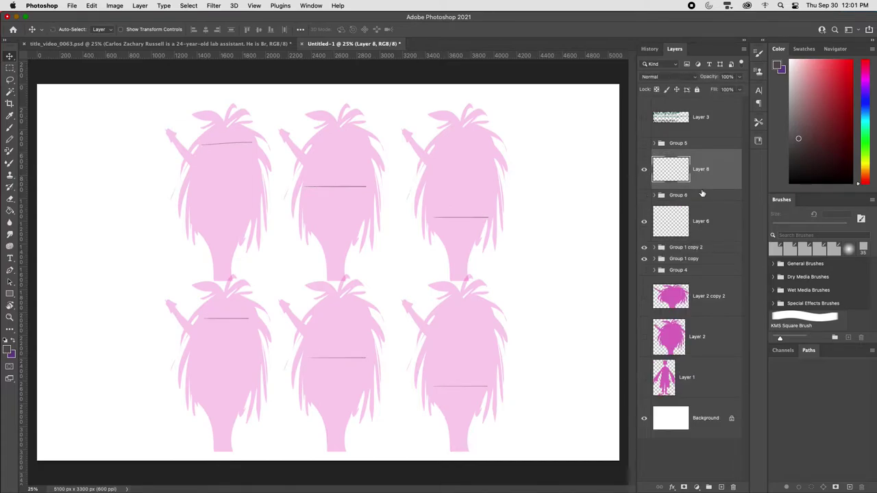
key("super+plus")
left_click_drag(376, 290, 515, 362)
key("b")
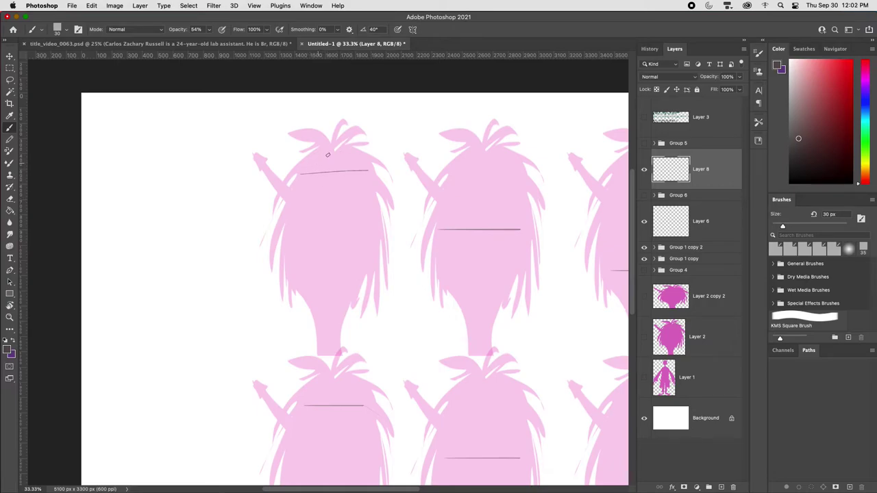
mouse_move(312, 159)
left_mouse_down()
mouse_move(336, 163)
mouse_move(317, 169)
mouse_move(367, 166)
left_mouse_up()
key("super+z")
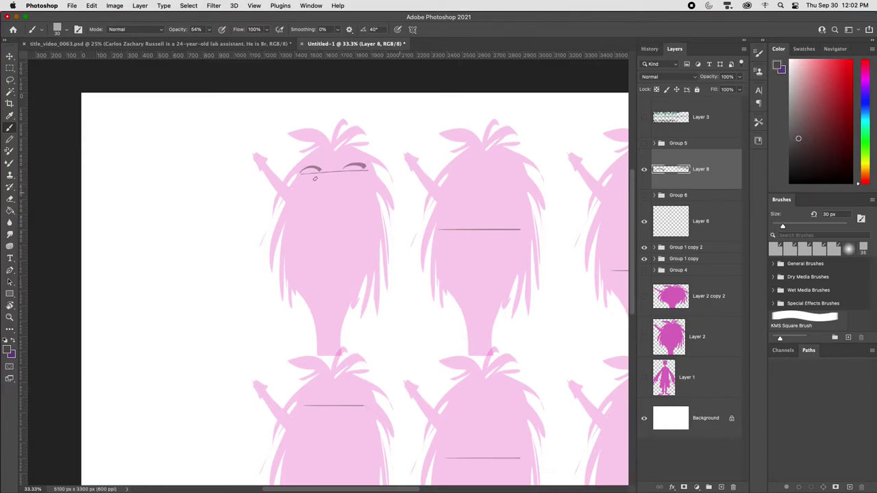
left_click(310, 173)
Step: Duplicate the curved-lid eyes twice and place the copies on the eye lines of the upper row's second and third heads
key("super+j")
key("v")
left_click_drag(378, 260, 526, 313)
left_click_drag(534, 352, 544, 298)
key("super+j")
left_click_drag(477, 366, 529, 277)
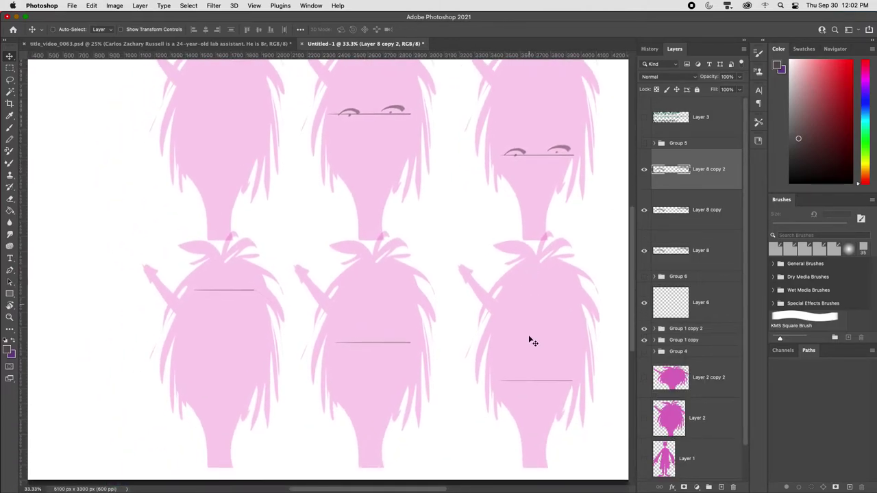
Step: Duplicate the curved-lid eyes layer and clear the copy's contents, leaving an empty layer for the lower row's first head
key("super+j")
left_click_drag(610, 223, 272, 312)
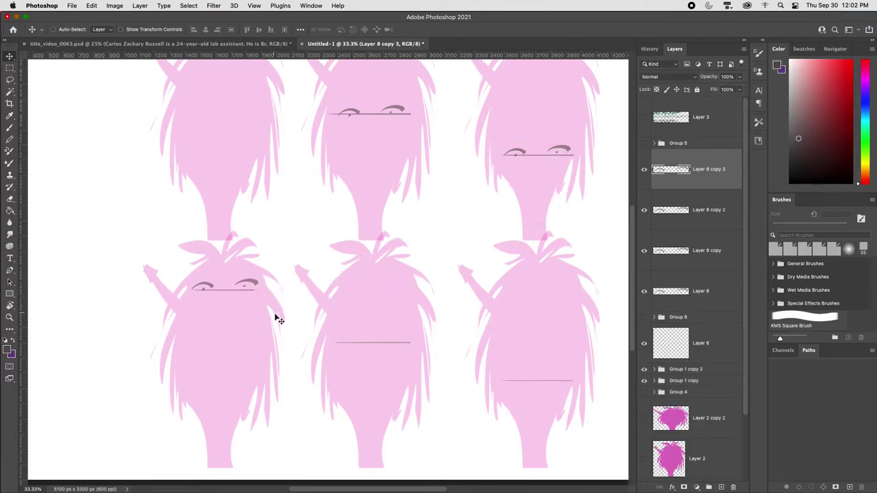
key("BackSpace")
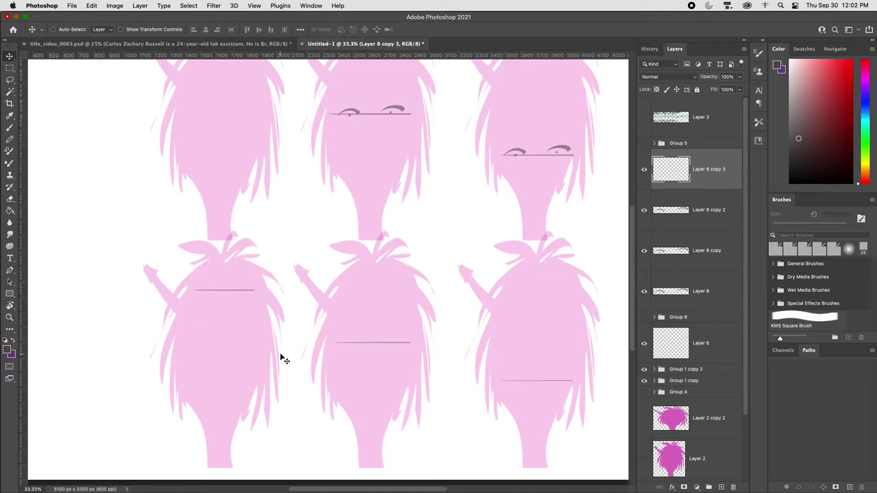
Step: Sketch narrow, angular, half-closed eyes with small pupils on the eye line of the lower row's first head
key("super+=")
scroll(302, 361, "left", 5)
key("b")
mouse_move(364, 293)
left_mouse_down()
mouse_move(399, 289)
mouse_move(373, 291)
mouse_move(464, 290)
mouse_move(442, 290)
left_mouse_up()
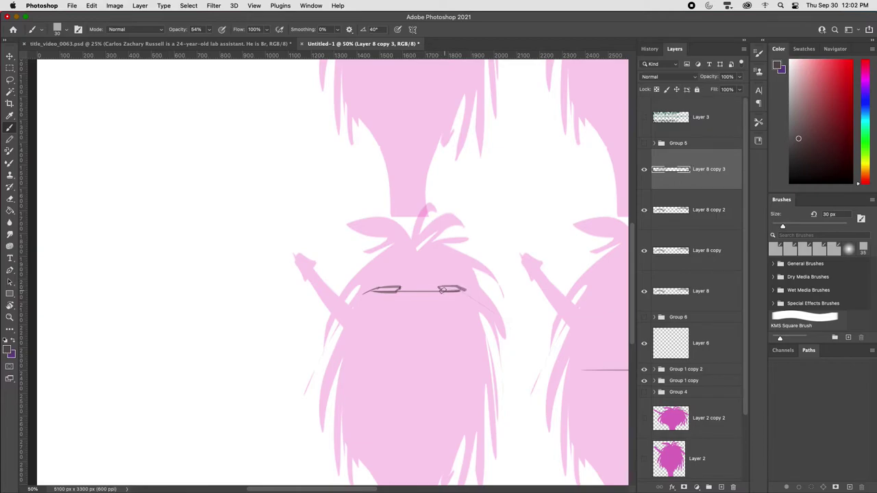
scroll(368, 333, "right", 5)
key("super+z")
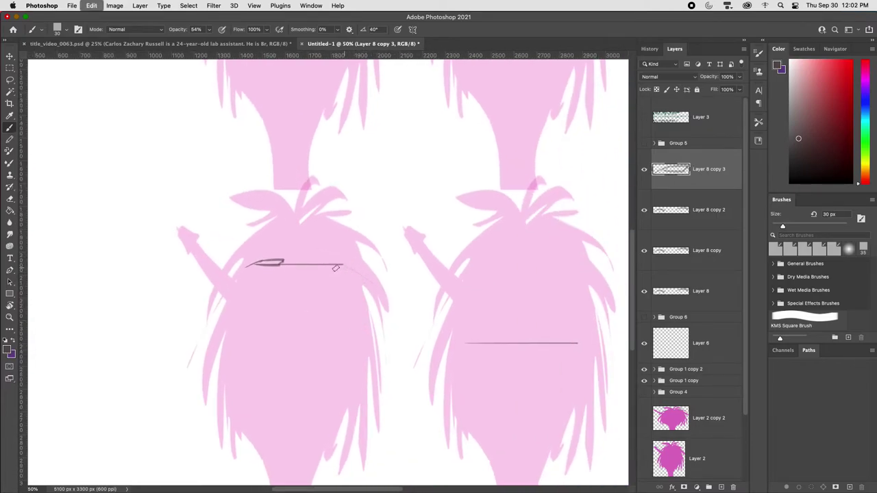
mouse_move(317, 265)
left_mouse_down()
mouse_move(348, 263)
mouse_move(319, 264)
left_mouse_up()
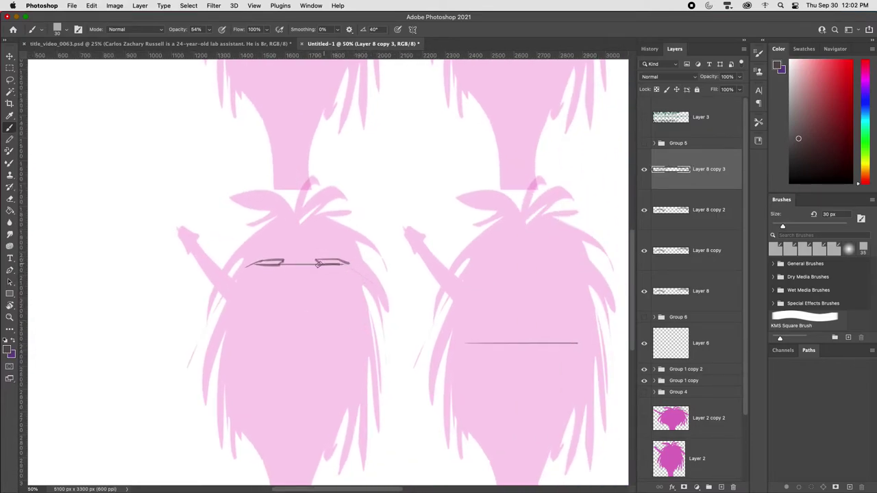
scroll(507, 322, "right", 3)
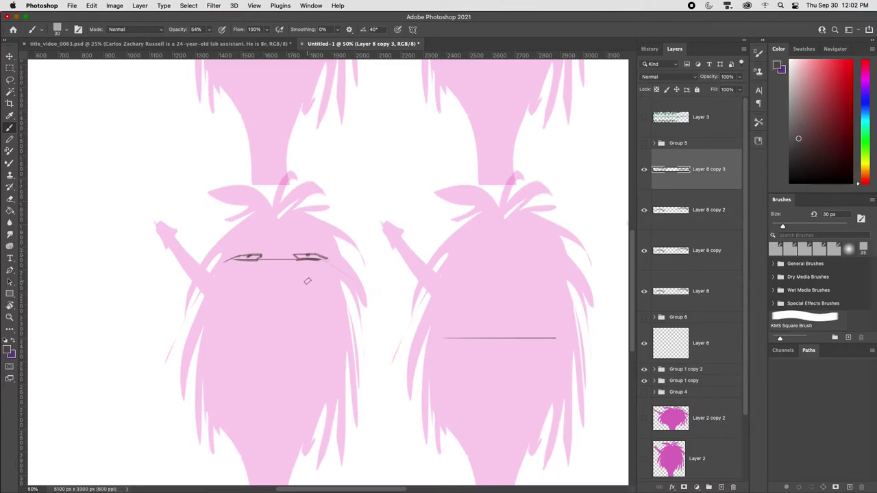
Step: Duplicate the narrow angular eyes twice and place the copies on the eye lines of the lower row's second and third heads
key("super+j")
key("v")
left_click_drag(328, 283, 557, 362)
key("super+minus")
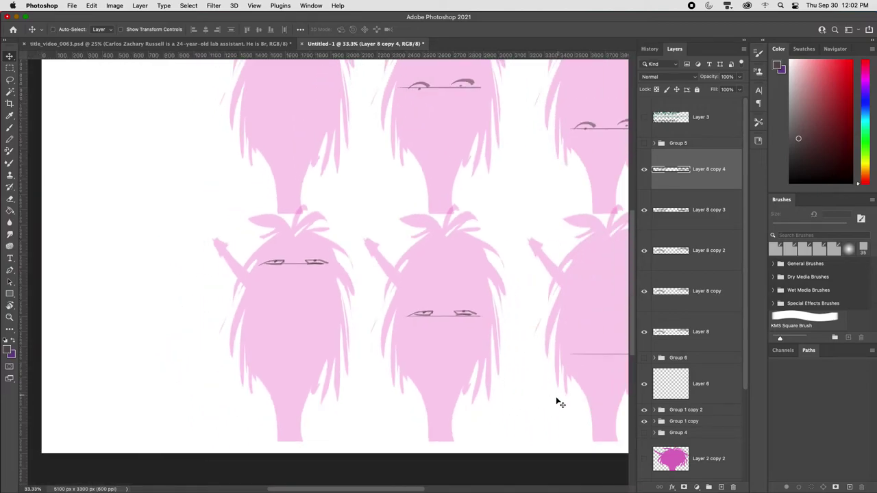
left_click_drag(499, 339, 605, 359)
left_click_drag(566, 393, 489, 405)
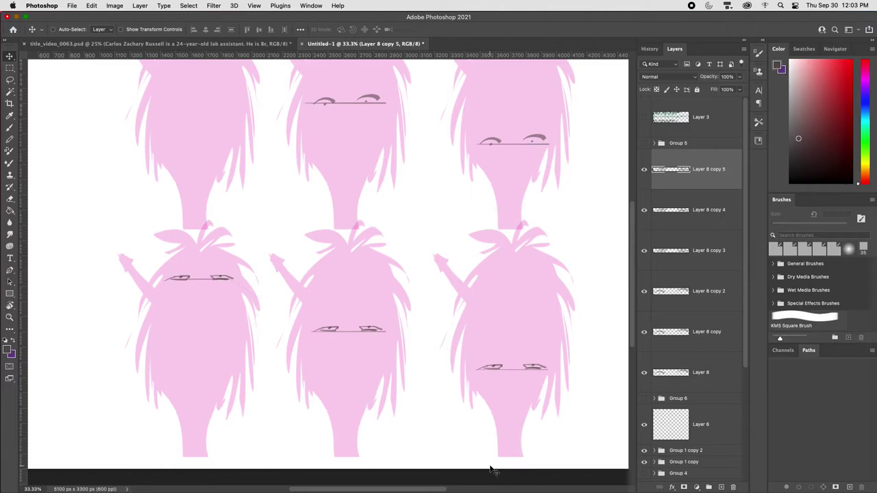
Step: Group the three narrow-eyes layers and hide the group
left_click(697, 259, "shift")
key("super+g")
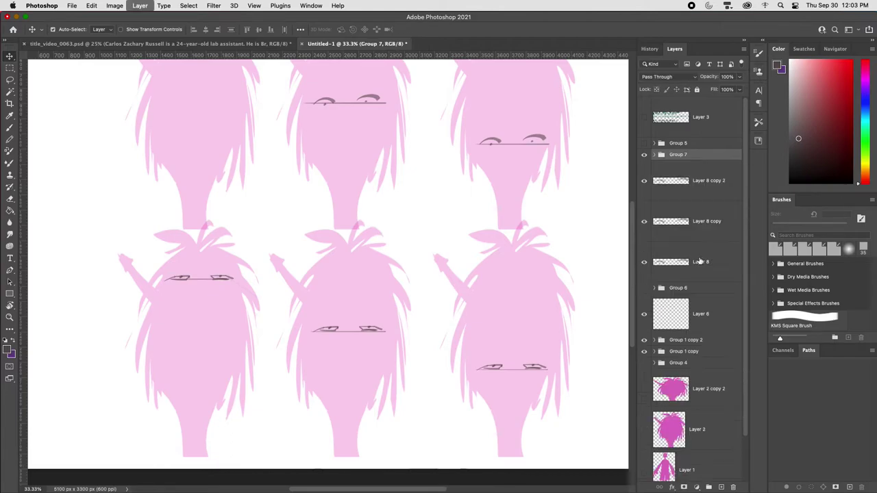
left_click(643, 155)
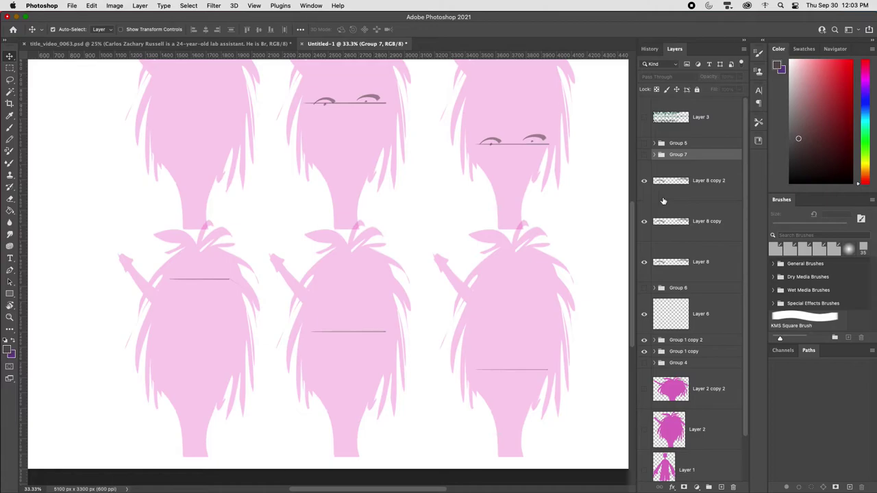
Step: On a new layer, sketch the first eye's arched brow and round iris above the lower row's first eye line
key("super+alt+shift+n")
left_click_drag(415, 339, 513, 359)
key("super+equal")
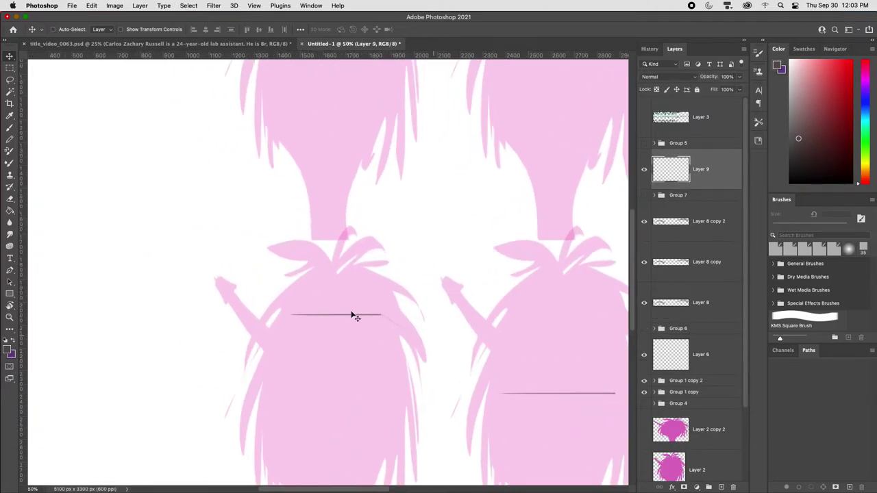
key("b")
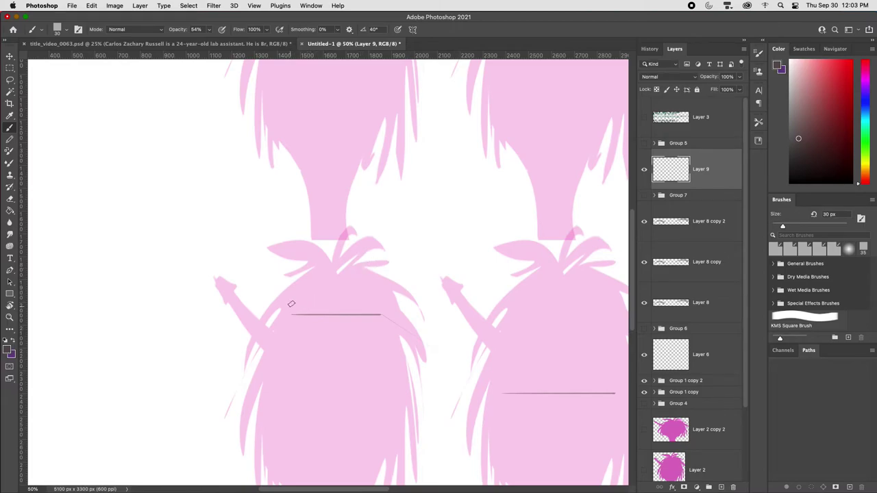
mouse_move(285, 307)
left_mouse_down()
mouse_move(314, 302)
mouse_move(333, 313)
mouse_move(303, 298)
mouse_move(323, 308)
mouse_move(298, 312)
left_mouse_up()
key("super+z")
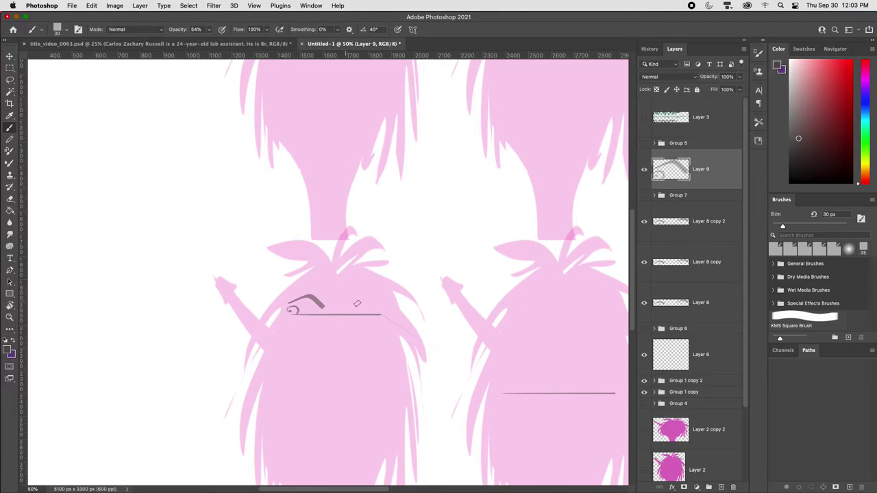
Step: Sketch the second eye with a thick arched brow, and add swirled irises and upper lid lines to both eyes
mouse_move(350, 306)
left_mouse_down()
mouse_move(374, 300)
mouse_move(373, 309)
mouse_move(353, 311)
mouse_move(360, 313)
mouse_move(353, 302)
mouse_move(381, 307)
mouse_move(360, 297)
mouse_move(380, 306)
mouse_move(352, 313)
left_mouse_up()
key("super+z")
key("super+z")
key("super+z")
key("super+shift+z")
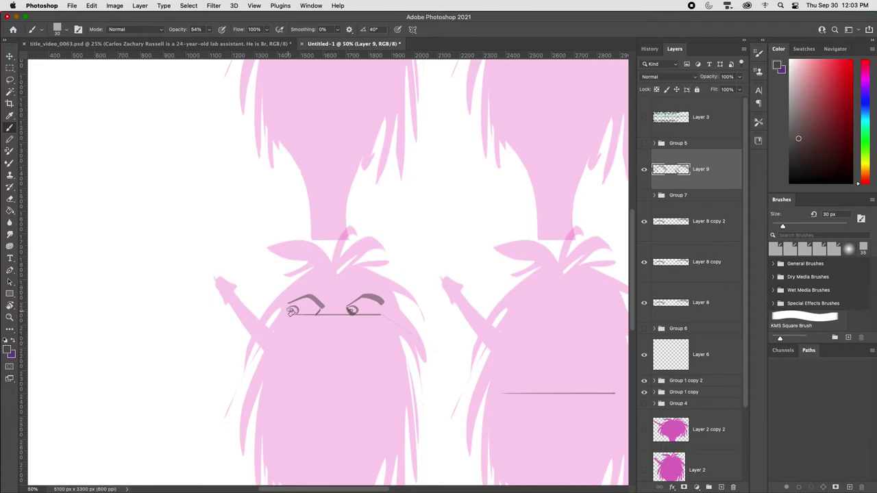
key("super+z")
left_click_drag(350, 310, 358, 311)
left_click_drag(285, 308, 386, 306)
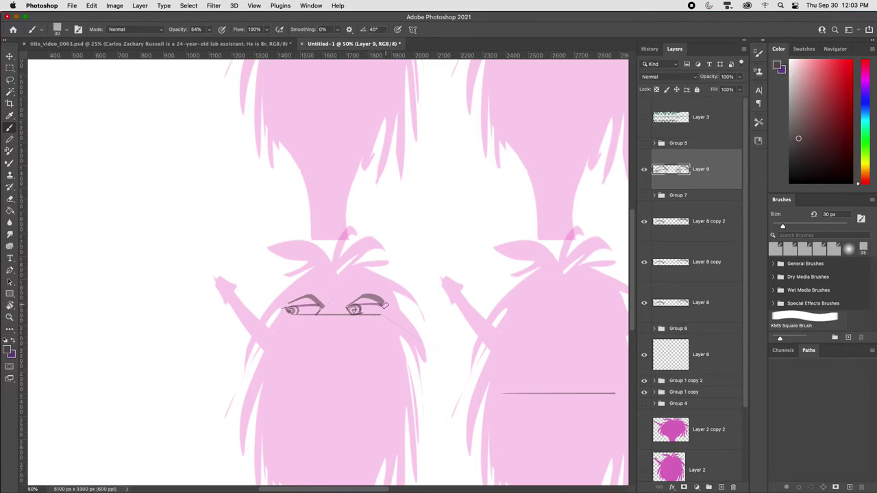
Step: Refine the outer corners of both detailed eyes on the lower row's first head with short strokes
key("super+minus")
key("super+minus")
key("super+plus")
key("super+plus")
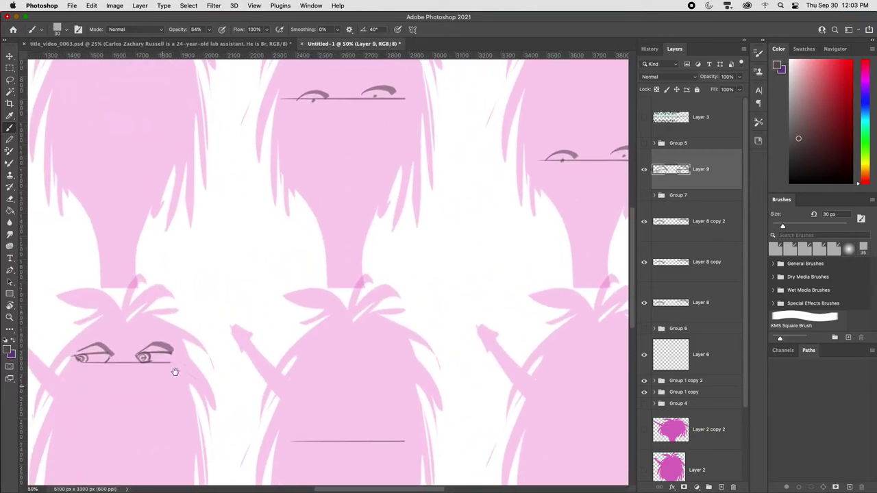
left_click_drag(170, 377, 198, 347)
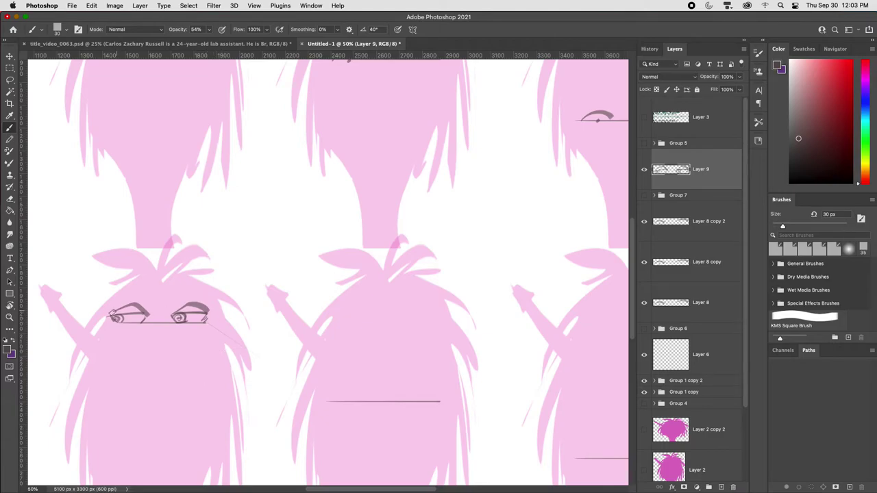
Step: Duplicate the detailed eyes twice and place the copies on the eye lines of the lower row's second and third heads
key("super+minus")
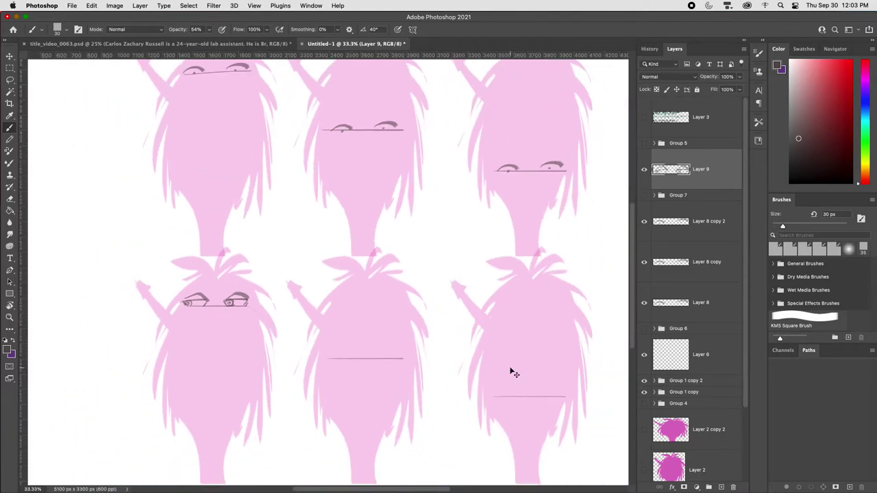
key("super+j")
key("v")
left_click_drag(293, 336, 563, 406)
key("super+j")
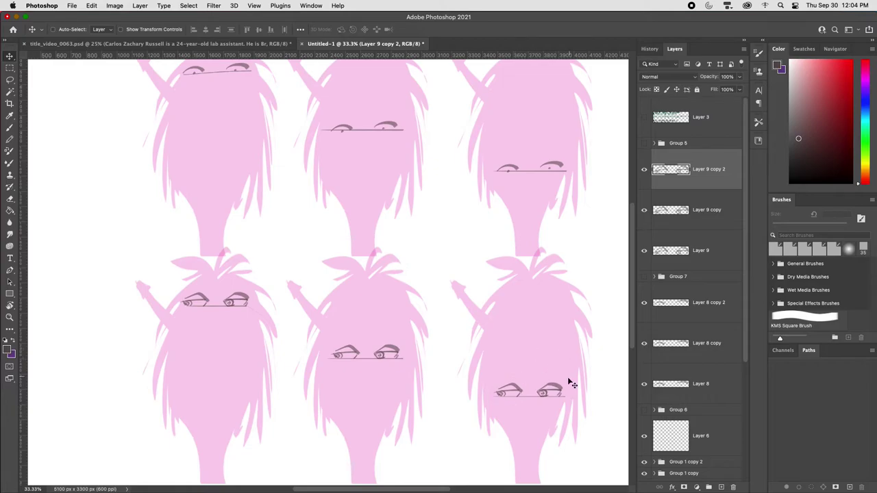
Step: Add a new layer and move the lower third head's detailed-eyes layer to the top of the layer stack
key("super+plus")
left_click_drag(508, 342, 372, 196)
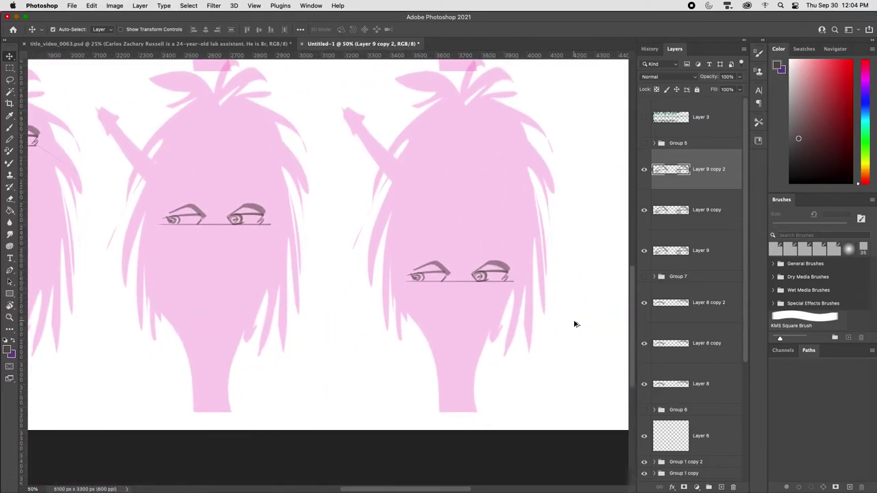
key("alt+shift+super+n")
left_click_drag(702, 209, 712, 115)
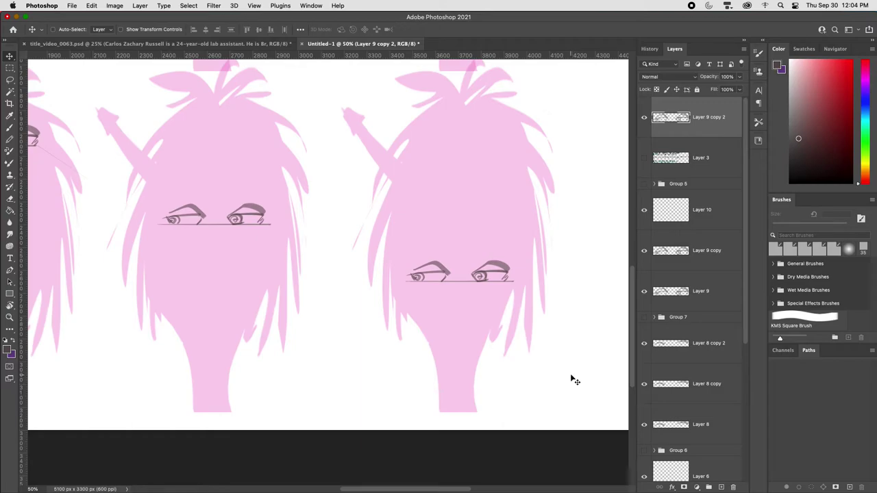
key("b")
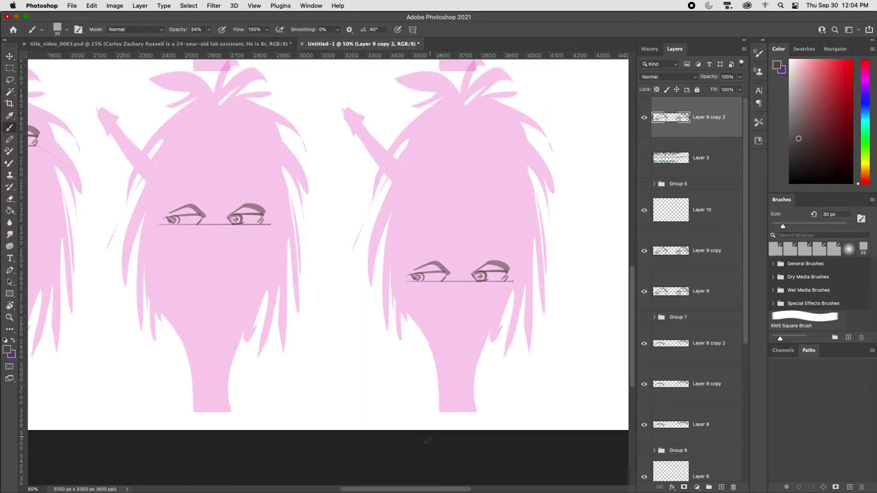
Step: On a new top layer, draw a short horizontal guide line on the blank canvas beside the heads and letter "eye" next to it
key("super+alt+shift+n")
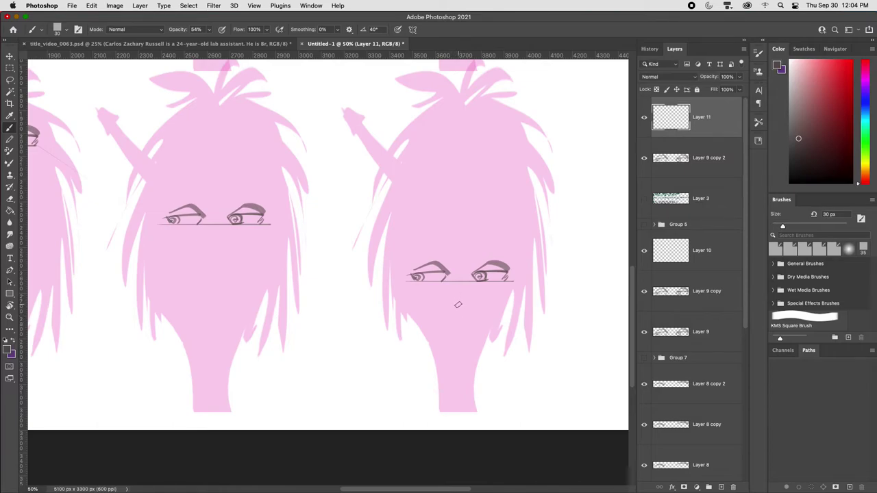
left_click_drag(464, 359, 350, 397)
left_click_drag(518, 291, 456, 313)
left_click_drag(445, 234, 517, 234)
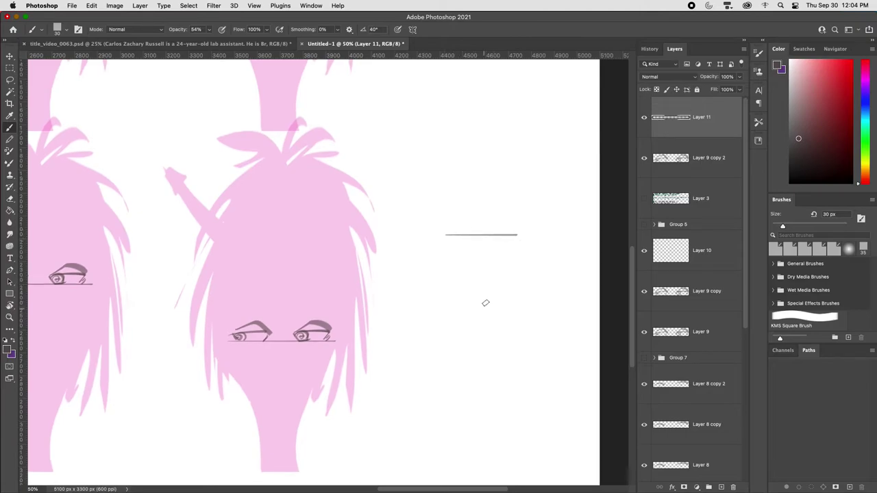
mouse_move(394, 234)
left_mouse_down()
mouse_move(404, 244)
mouse_move(421, 237)
left_mouse_up()
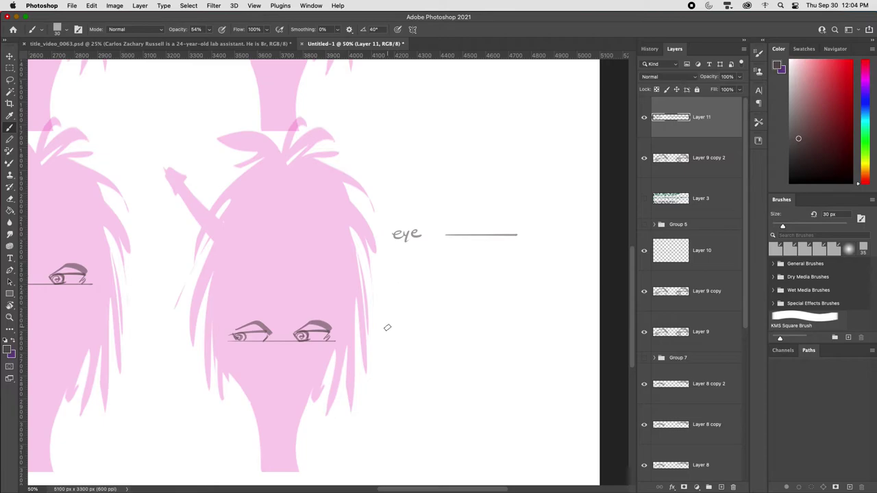
Step: On another new layer, draw a second guide line below the eye line and letter "nose" beside it
key("alt+shift+super+n")
left_click_drag(444, 264, 517, 263)
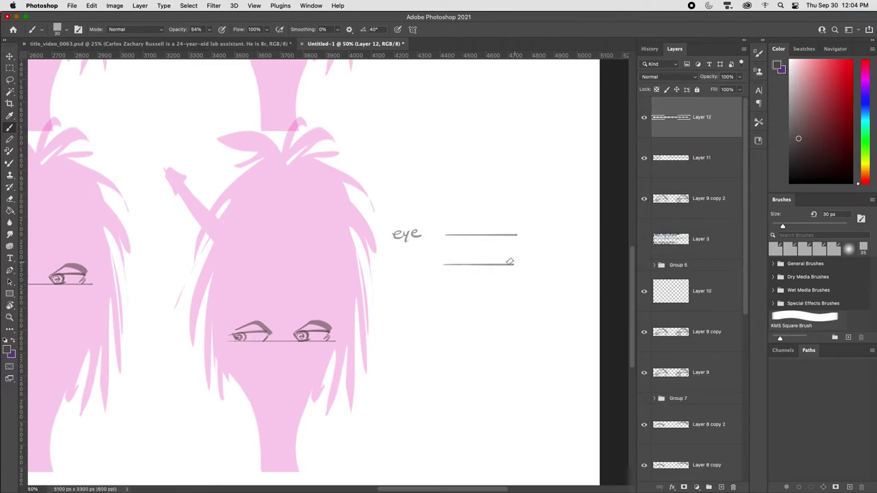
left_click_drag(394, 267, 402, 267)
left_click_drag(407, 259, 514, 290)
Step: On a separate new layer, add a third guide line lettered "mouth" and nudge it into alignment with the lines above
key("alt+shift+super+n")
left_click_drag(387, 290, 419, 290)
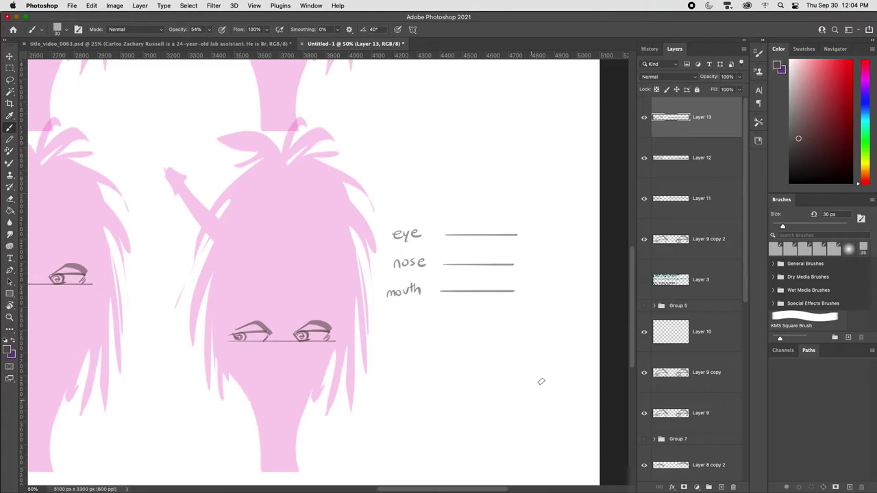
key("v")
left_click_drag(525, 299, 528, 302)
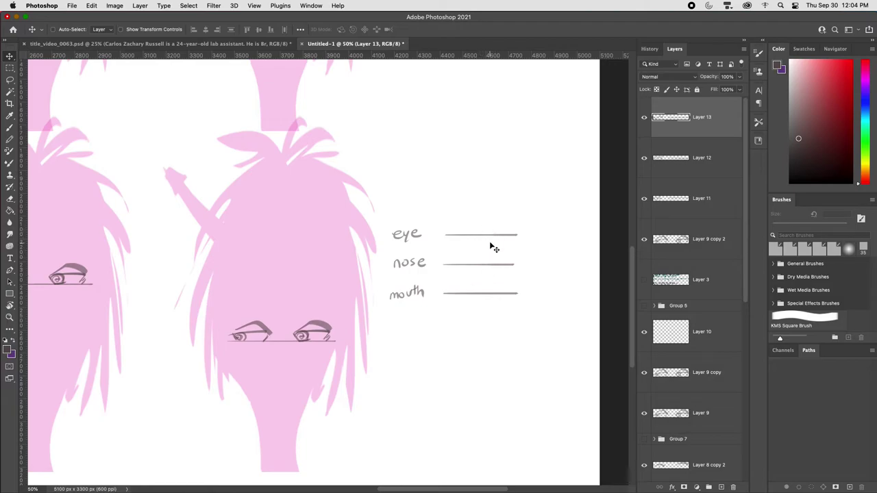
Step: On a new layer, draw two dot eyes, a small curved nose and a wide smile on their matching guide lines
key("super+alt+shift+n")
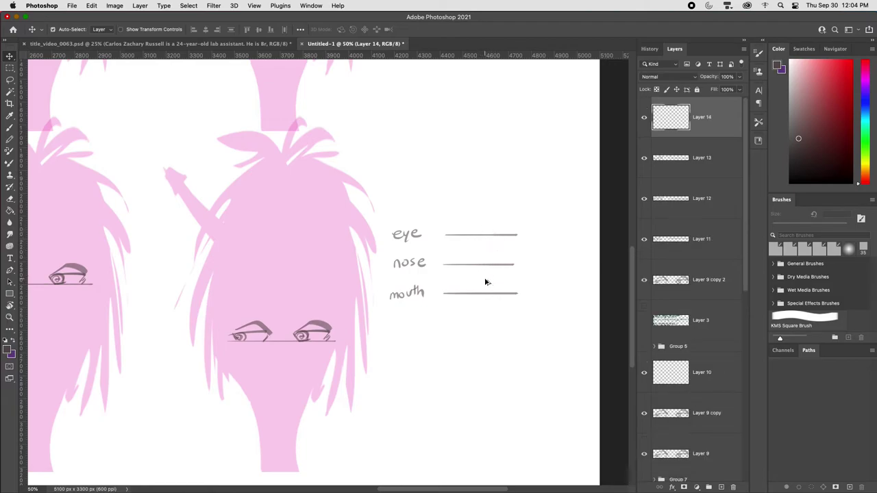
key("b")
left_click(464, 233)
left_click(499, 233)
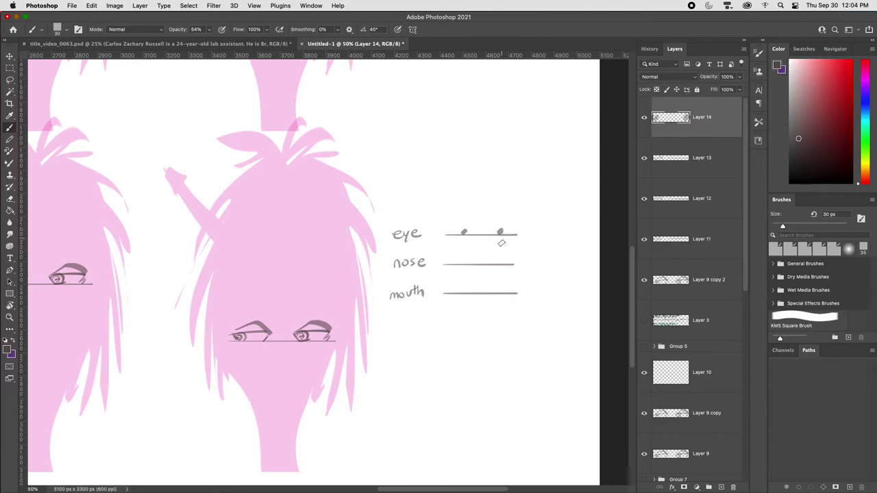
mouse_move(477, 261)
left_mouse_down()
mouse_move(488, 287)
mouse_move(499, 283)
mouse_move(470, 286)
mouse_move(504, 283)
left_mouse_up()
key("super+z")
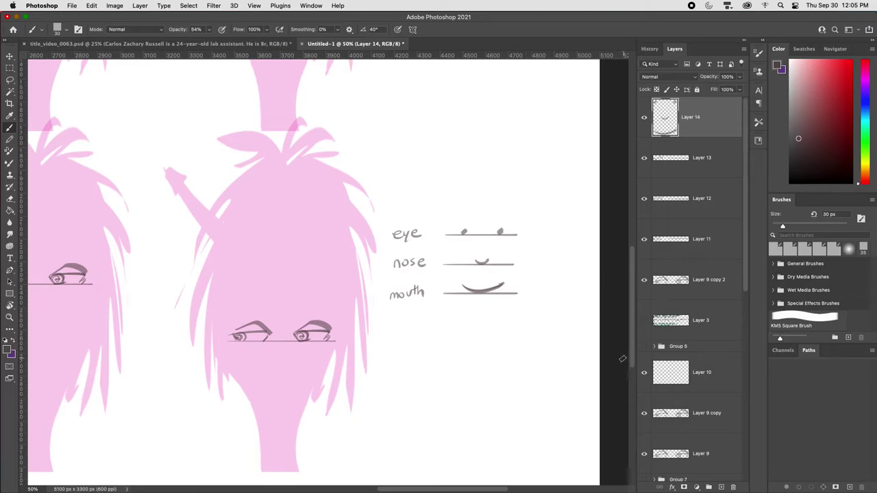
Step: Duplicate the labelled eye guide line and place the copy below the mouth line
left_click(703, 166)
left_click(707, 236, "shift")
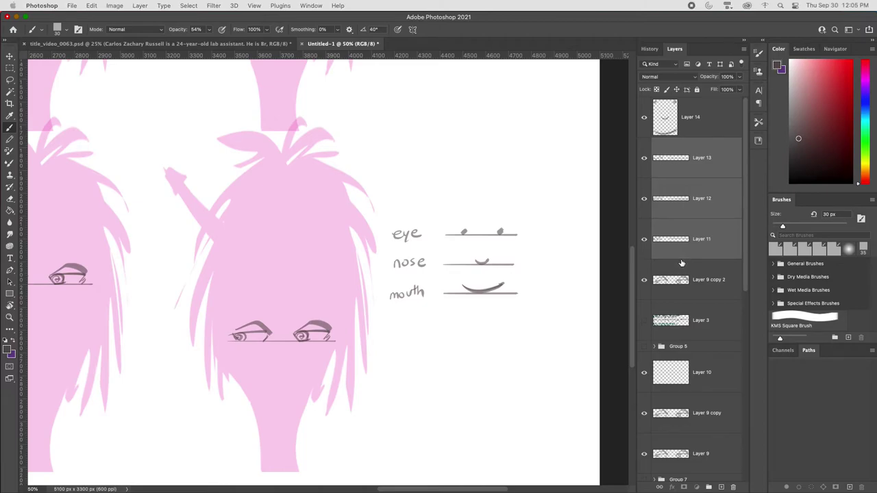
left_click(692, 248)
key("ctrl+j")
key("v")
left_click_drag(469, 293, 484, 385)
Step: Duplicate the labelled nose guide line and place the copy closely beneath the copied eye line
left_click(701, 196)
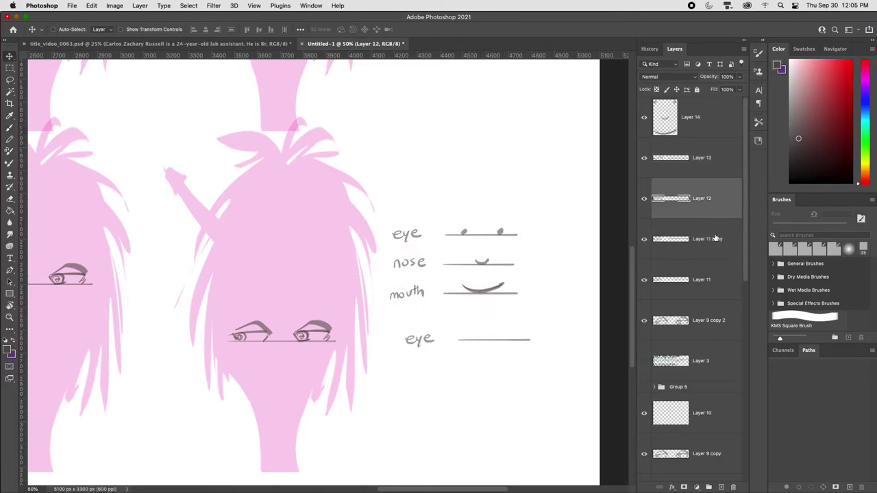
key("ctrl+j")
left_click_drag(514, 329, 531, 410)
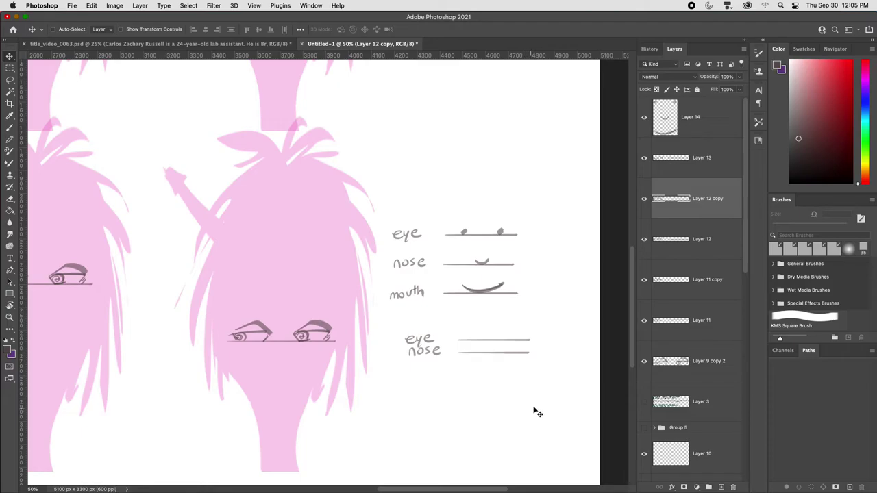
Step: Duplicate the labelled mouth guide line and place the copy below the copied nose line with a clearly wider gap
left_click(704, 166)
key("super+j")
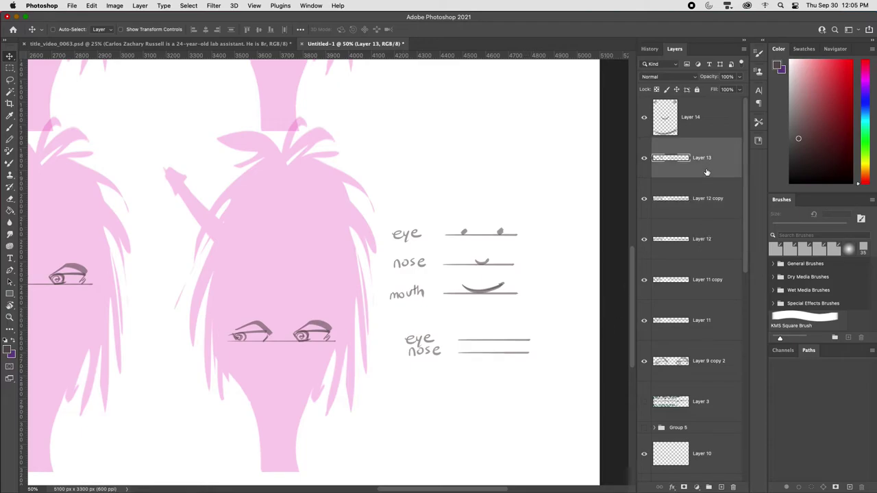
left_click_drag(526, 350, 528, 396)
key("super+minus")
key("super+plus")
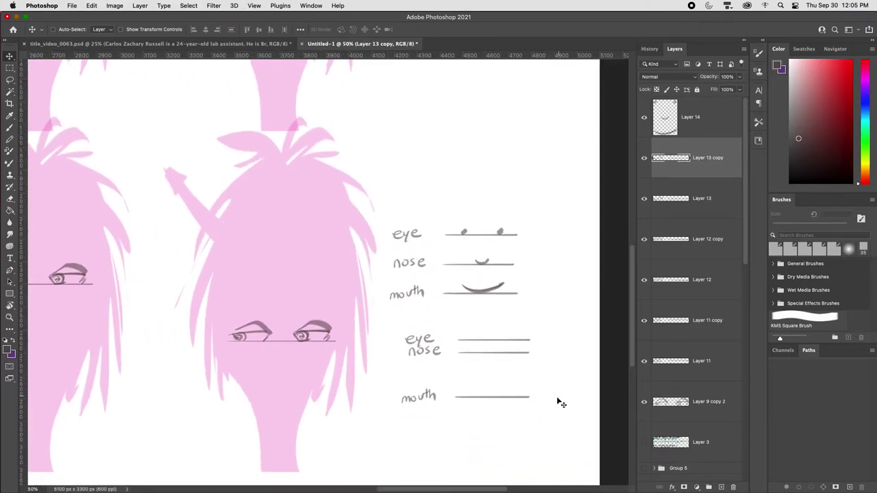
Step: On a new layer, draw two dot eyes, a small curved nose and a smile on the lower set of guide lines
key("super+shift+alt+n")
key("b")
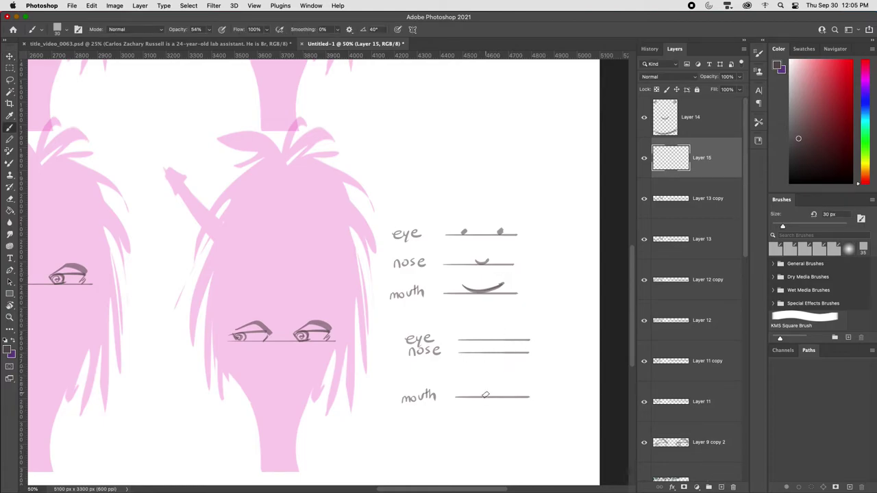
key("super+plus")
left_click(524, 359)
left_click_drag(537, 373, 552, 373)
left_click_drag(516, 427, 566, 423)
key("super+z")
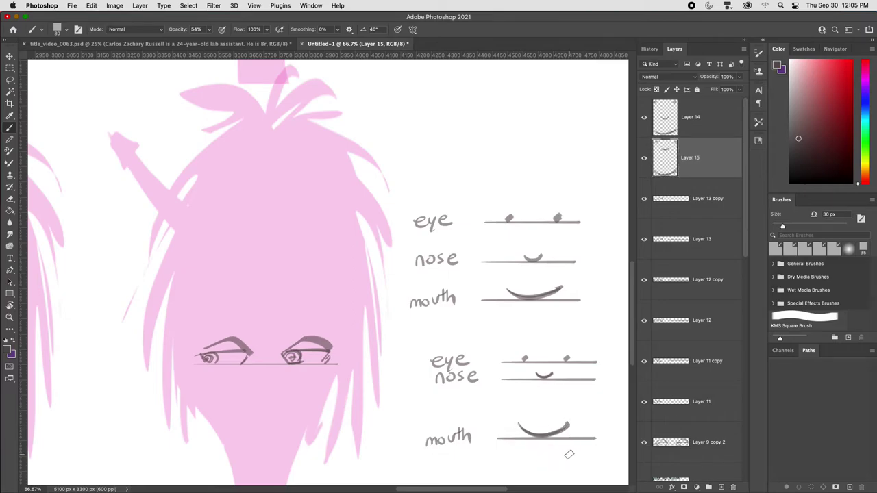
key("super+minus")
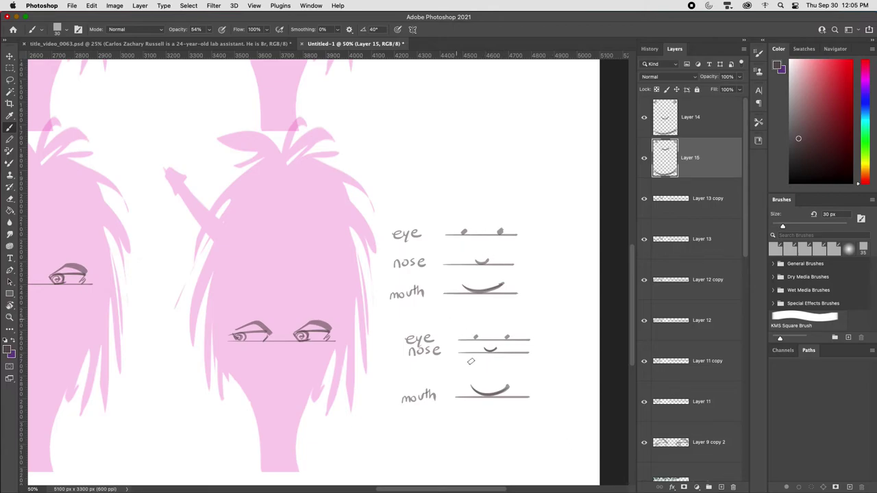
Step: Draw a round head outline around the upper face diagram, and try a similar outline around the lower one
left_click_drag(436, 257, 520, 255)
key("super+z")
mouse_move(436, 271)
left_mouse_down()
mouse_move(472, 300)
mouse_move(446, 234)
left_mouse_up()
left_click_drag(476, 308, 456, 400)
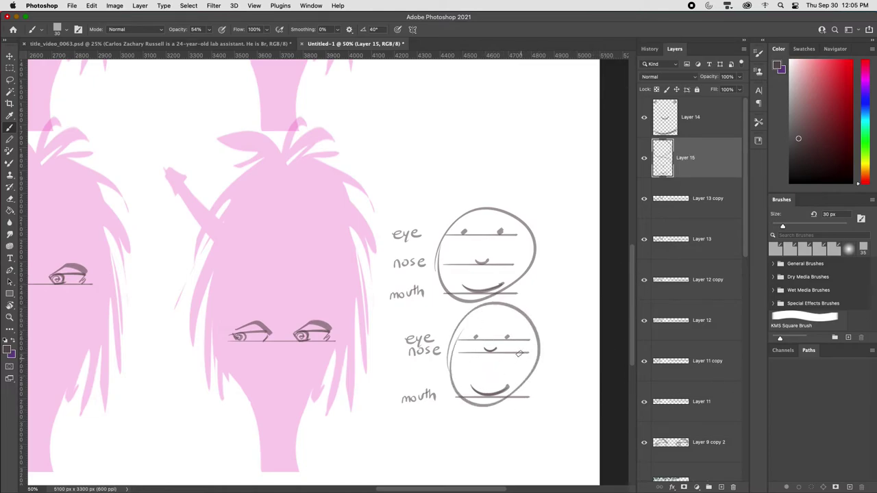
key("super+z")
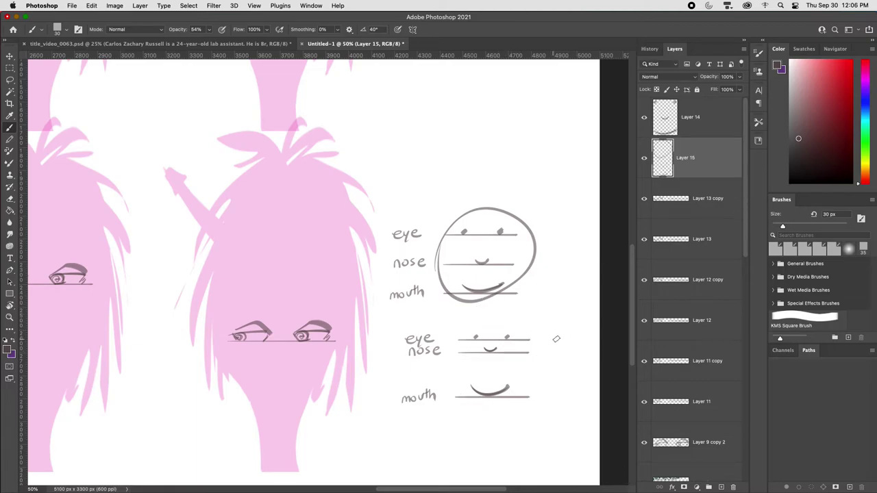
Step: Sketch a small third face beside the lower diagram, with dot eyes on a high line and the nose and mouth close together far below
left_click_drag(550, 338, 584, 339)
mouse_move(551, 381)
left_mouse_down()
mouse_move(585, 381)
mouse_move(562, 391)
mouse_move(585, 384)
mouse_move(560, 336)
mouse_move(579, 337)
mouse_move(556, 385)
mouse_move(584, 388)
left_mouse_up()
key("super+z")
key("ctrl+z")
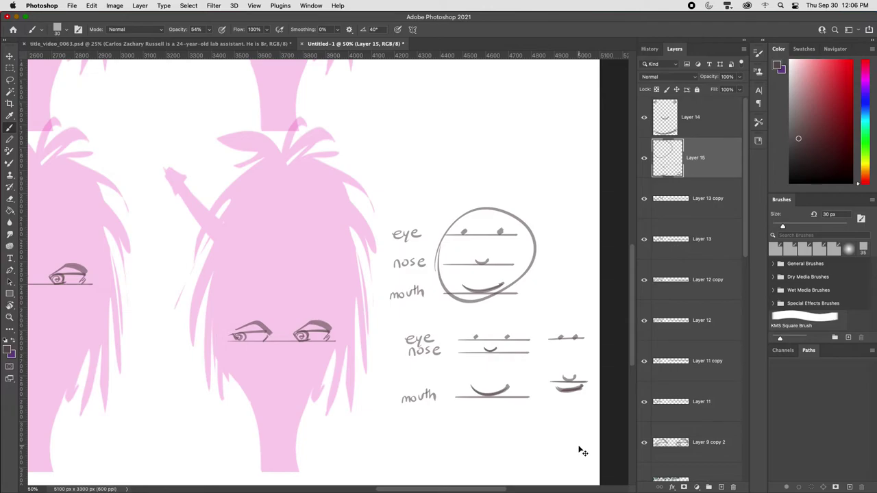
Step: On a new topmost layer, sketch a short nose with nostrils between the low-set eyes of the head silhouette nearest the diagrams
key("super+shift+alt+n")
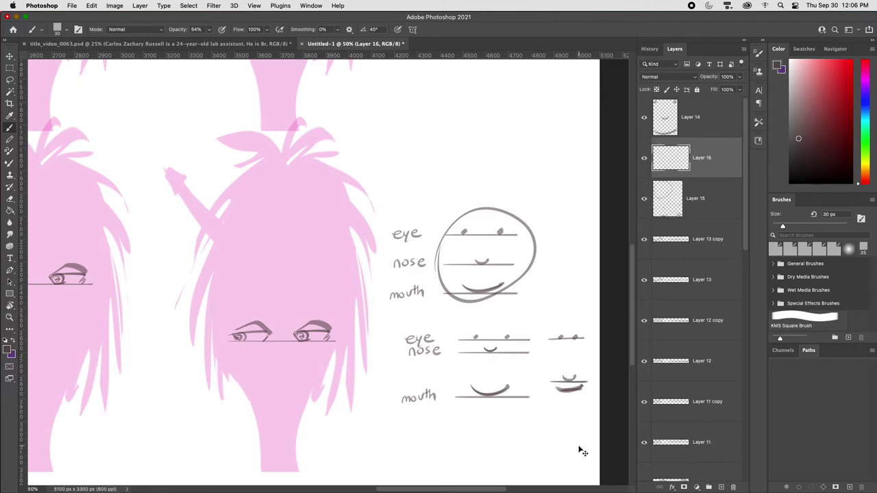
key("super+]")
key("super+=")
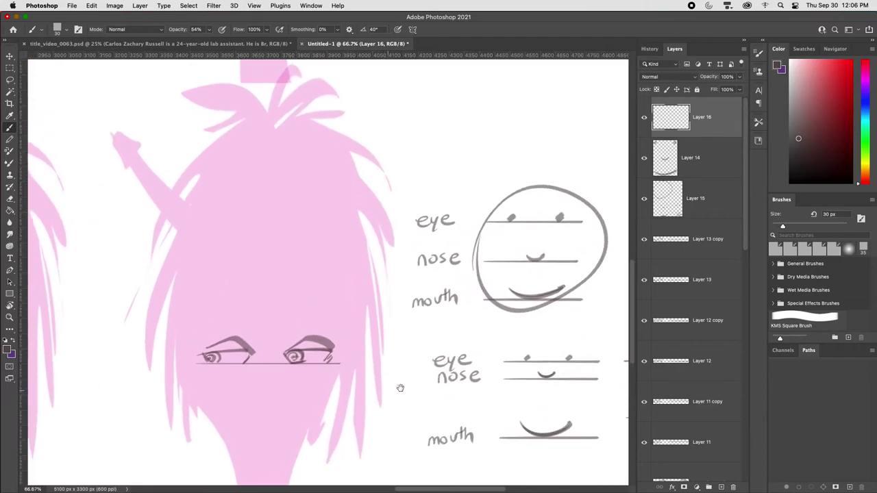
left_click_drag(393, 390, 562, 347)
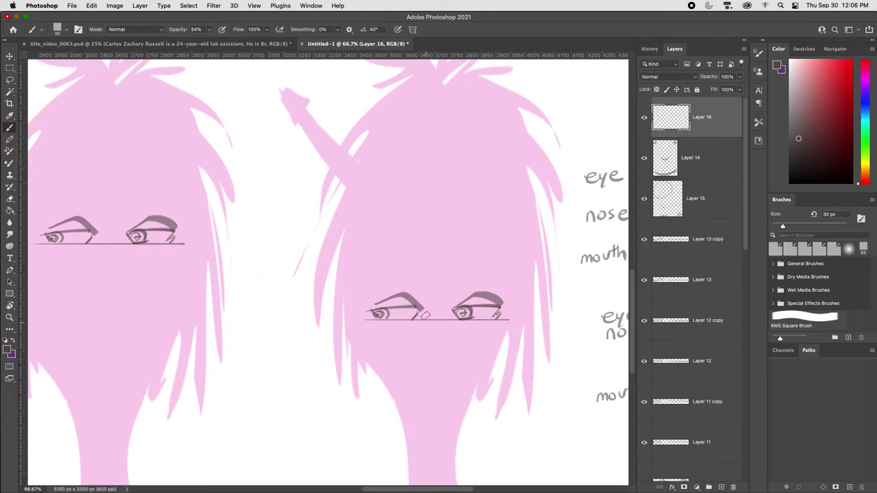
left_click_drag(425, 309, 419, 344)
mouse_move(447, 310)
left_mouse_down()
mouse_move(454, 334)
mouse_move(428, 340)
mouse_move(448, 344)
mouse_move(426, 333)
mouse_move(452, 335)
left_mouse_up()
key("super+z")
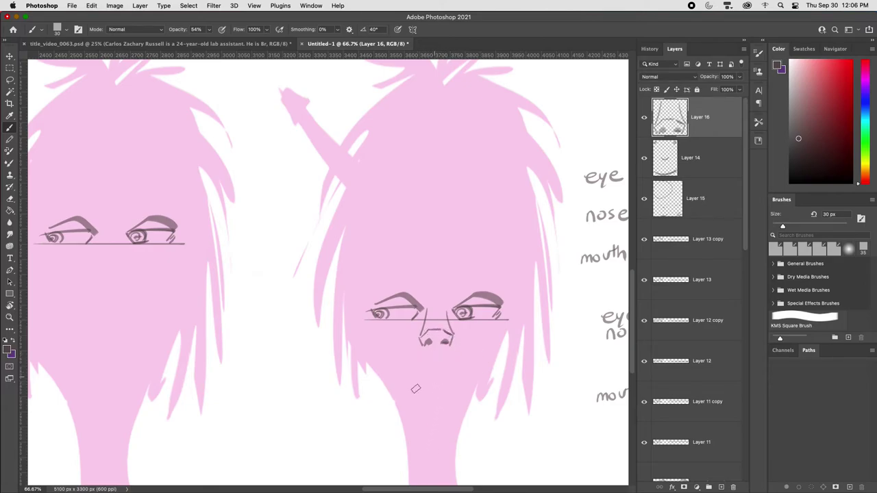
Step: Draw a small crooked open mouth with teeth well below the nose and add a short stroke to the nose
mouse_move(411, 403)
left_mouse_down()
mouse_move(452, 384)
mouse_move(472, 392)
mouse_move(433, 395)
mouse_move(458, 388)
mouse_move(429, 400)
mouse_move(434, 413)
mouse_move(427, 404)
mouse_move(448, 402)
mouse_move(418, 404)
mouse_move(443, 409)
mouse_move(454, 390)
mouse_move(441, 417)
mouse_move(451, 415)
mouse_move(439, 420)
mouse_move(467, 421)
mouse_move(432, 414)
mouse_move(453, 410)
left_mouse_up()
key("super+z")
key("super+z")
key("super+z")
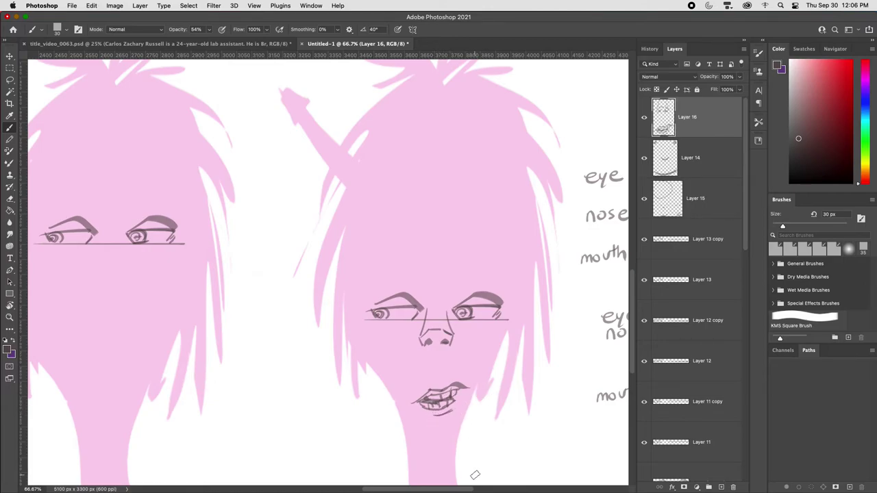
left_click_drag(435, 326, 444, 328)
key("super+1")
key("super+minus")
Step: Move the nose and mouth drawing slightly lower on the face
key("v")
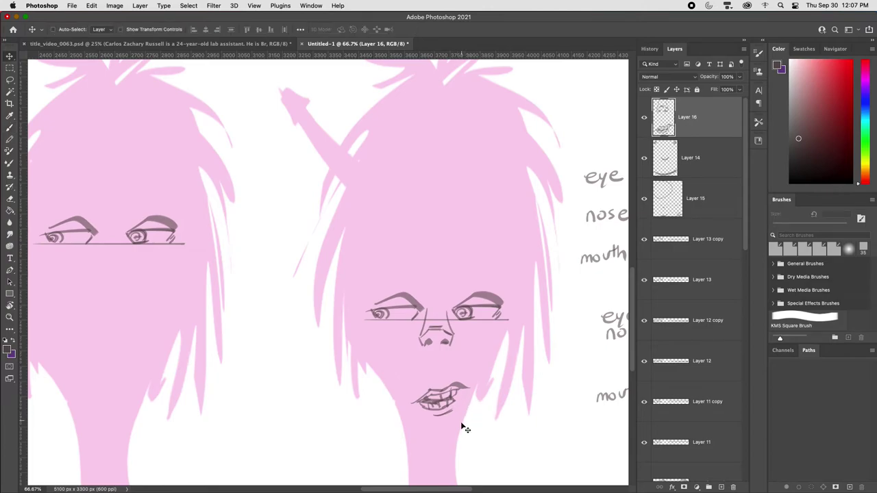
left_click_drag(461, 430, 460, 408)
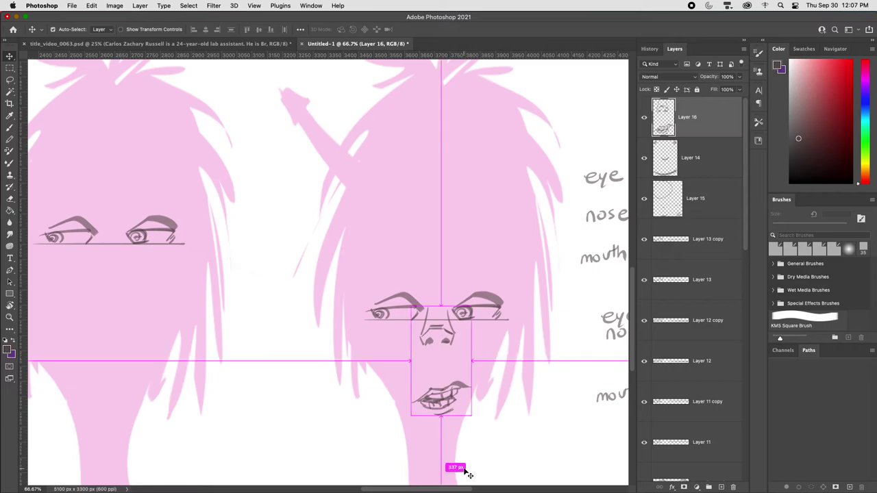
key("super+minus")
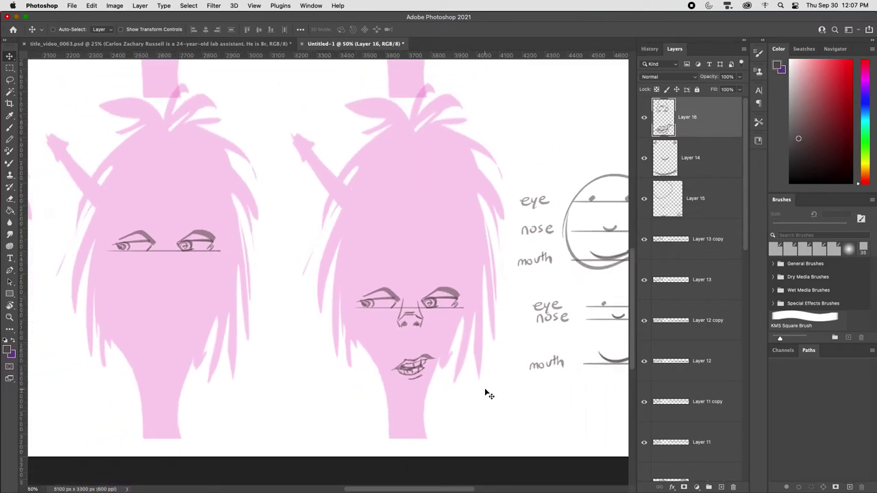
key("super+minus")
key("super+plus")
key("super+plus")
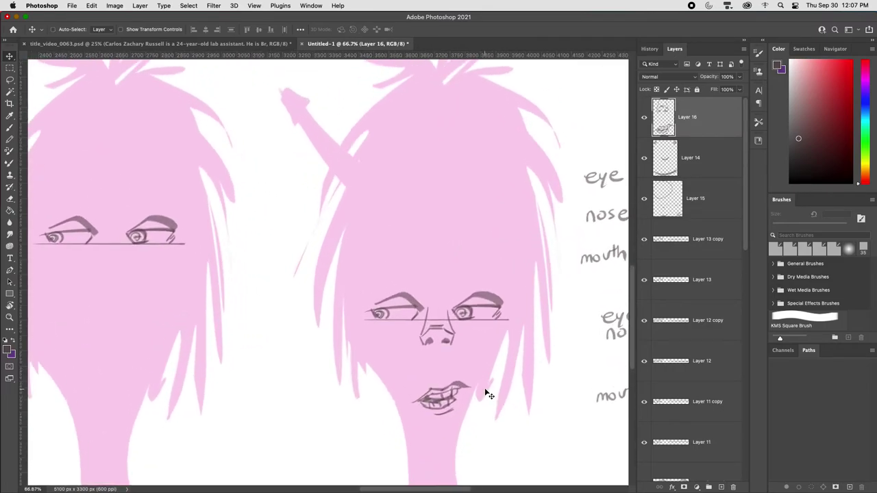
key("b")
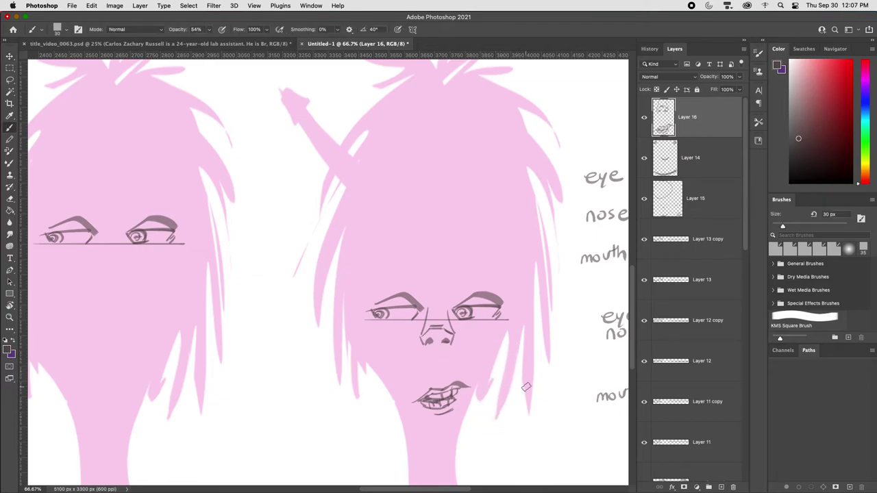
key("v")
left_click_drag(465, 407, 466, 416)
Step: Draw a vertical line between nose and mouth, and outline both cheeks tapering to a narrow chin
key("b")
left_click_drag(433, 355, 434, 389)
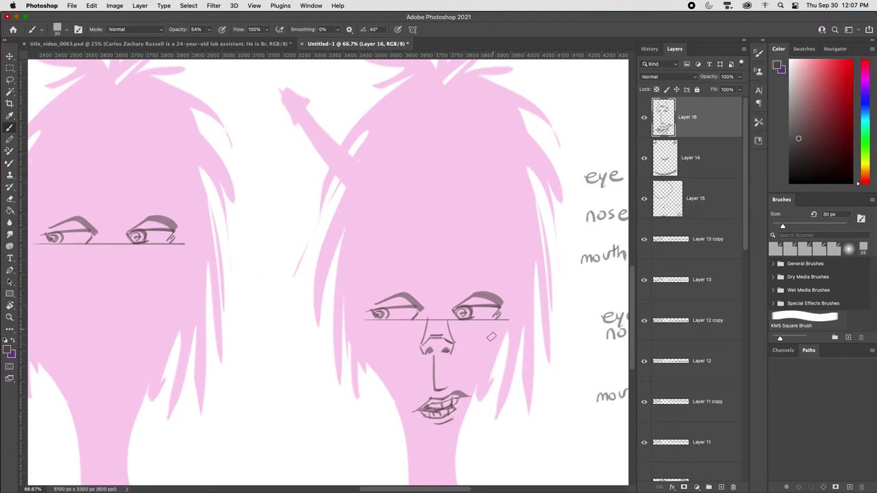
mouse_move(499, 321)
left_mouse_down()
mouse_move(488, 373)
mouse_move(451, 453)
left_mouse_up()
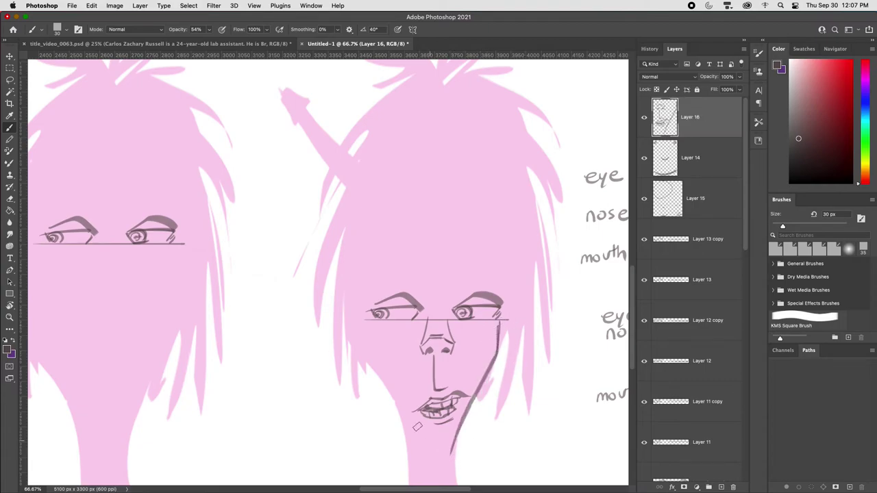
mouse_move(364, 322)
left_mouse_down()
mouse_move(370, 362)
mouse_move(415, 461)
mouse_move(455, 452)
left_mouse_up()
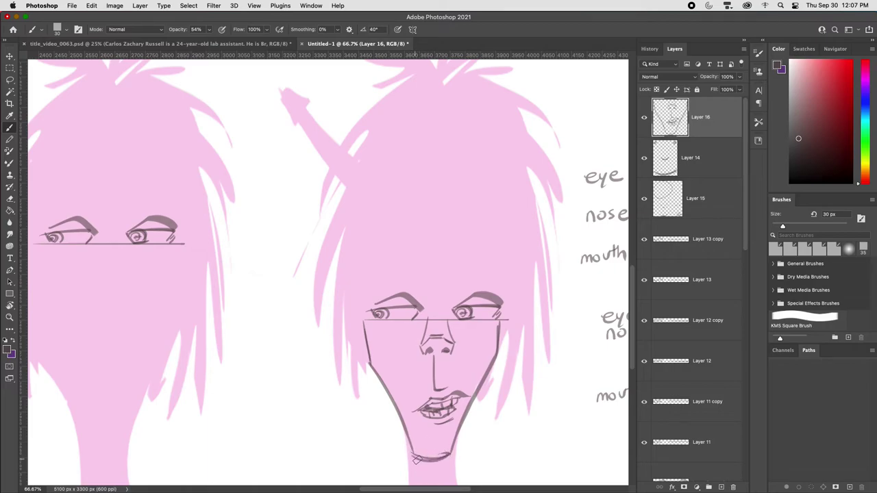
Step: Extend the upper eyelid creases toward the nose and draw an arched eyebrow above each eye
left_click_drag(449, 313, 488, 288)
left_click_drag(410, 295, 430, 323)
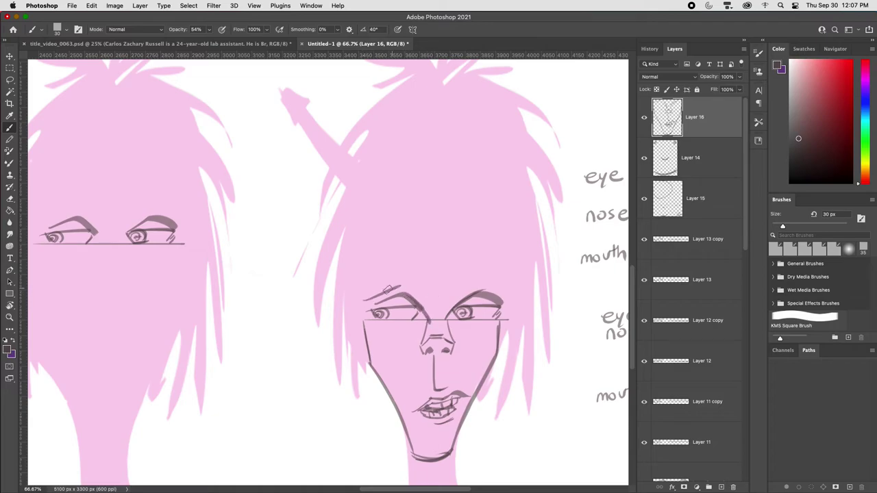
mouse_move(367, 287)
left_mouse_down()
mouse_move(387, 272)
mouse_move(513, 279)
left_mouse_up()
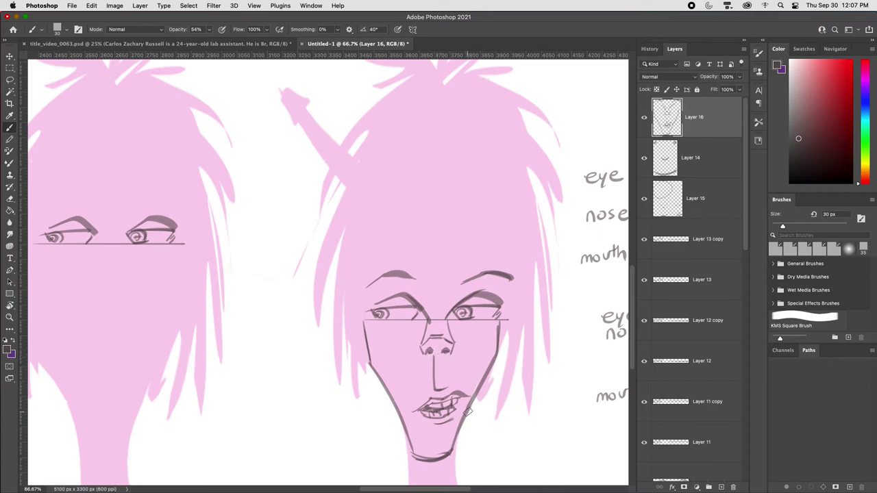
Step: Select the small crooked mouth freehand and remove it from the face
key("super+minus")
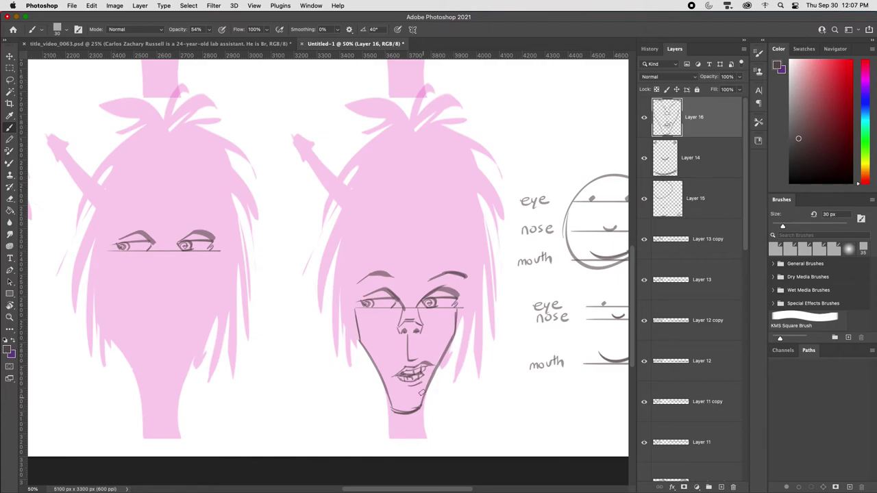
key("l")
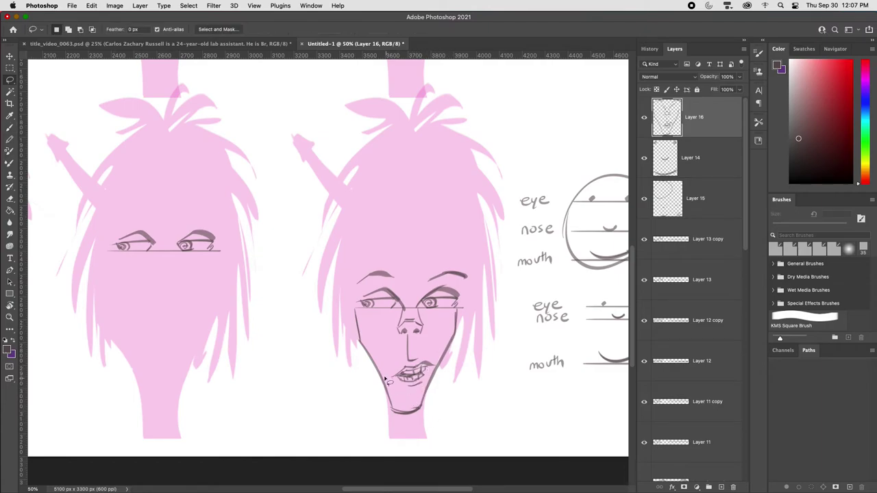
mouse_move(414, 367)
left_mouse_down()
mouse_move(438, 361)
mouse_move(414, 396)
mouse_move(394, 370)
mouse_move(417, 371)
left_mouse_up()
key("Delete")
key("super+x")
key("super+equal")
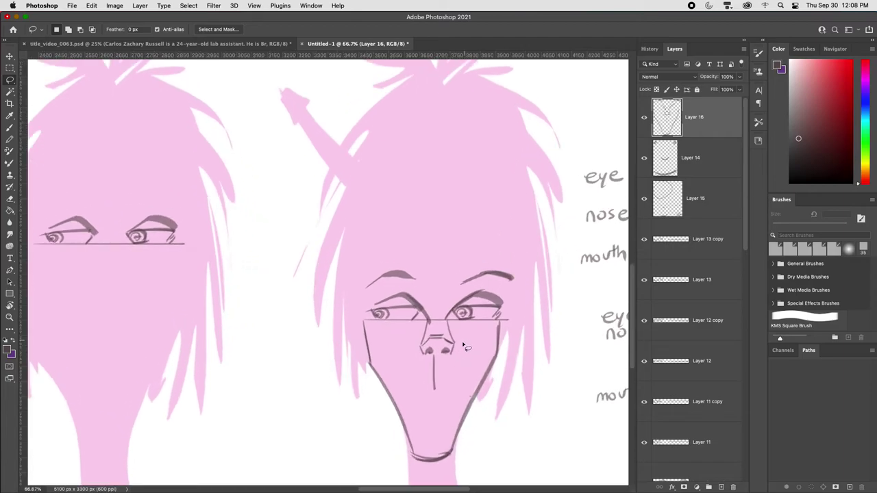
Step: Draw a wide grin with a row of uneven teeth across the lower face, shade its interior and mark the lower lip
key("b")
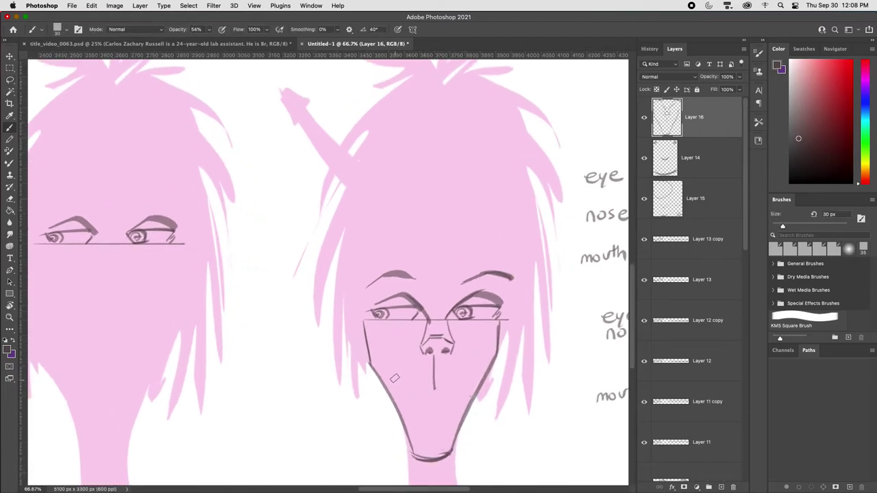
mouse_move(385, 376)
left_mouse_down()
mouse_move(433, 391)
mouse_move(485, 370)
left_mouse_up()
key("super+z")
key("super+z")
left_click_drag(436, 389, 477, 374)
key("super+z")
mouse_move(432, 389)
left_mouse_down()
mouse_move(467, 380)
mouse_move(447, 386)
mouse_move(468, 383)
mouse_move(438, 416)
left_mouse_up()
left_click_drag(399, 385, 432, 416)
mouse_move(406, 380)
left_mouse_down()
mouse_move(433, 401)
mouse_move(435, 393)
mouse_move(442, 398)
mouse_move(423, 403)
mouse_move(439, 406)
mouse_move(415, 395)
mouse_move(463, 387)
left_mouse_up()
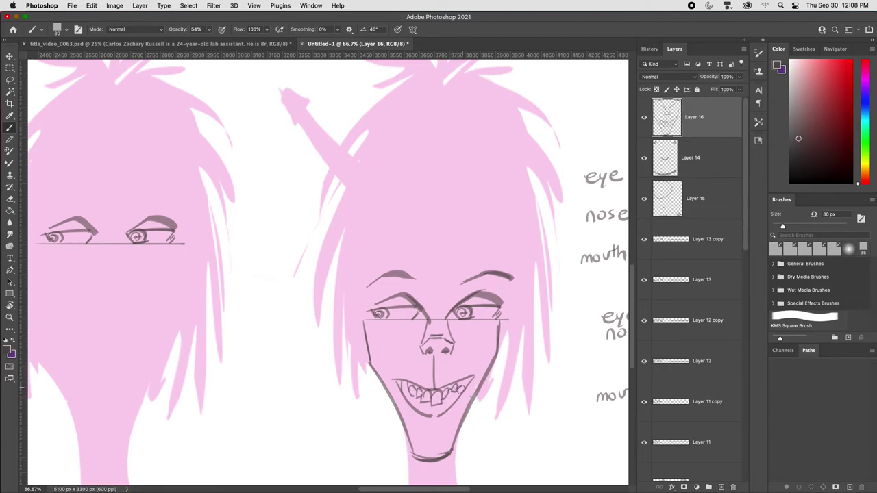
mouse_move(425, 411)
left_mouse_down()
mouse_move(444, 410)
mouse_move(468, 380)
left_mouse_up()
mouse_move(403, 382)
left_mouse_down()
mouse_move(410, 402)
mouse_move(431, 409)
mouse_move(466, 386)
mouse_move(437, 424)
mouse_move(447, 422)
left_mouse_up()
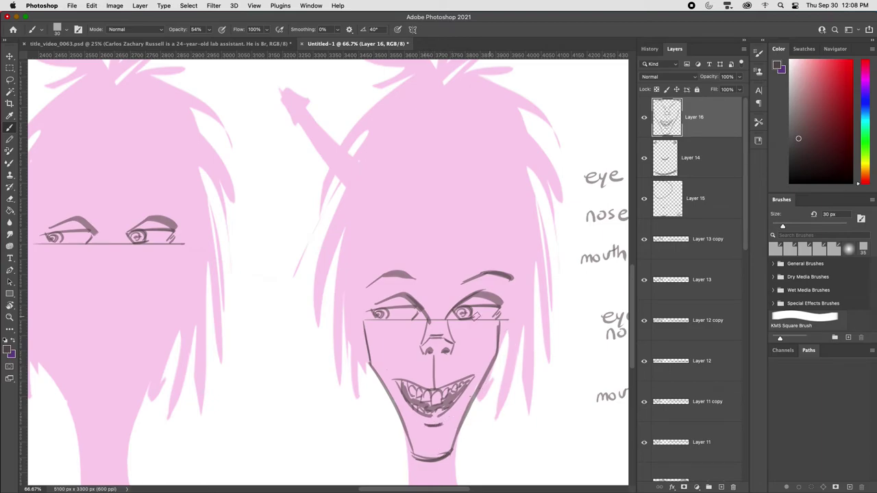
Step: Select the short nose with the vertical line below it and remove them
key("l")
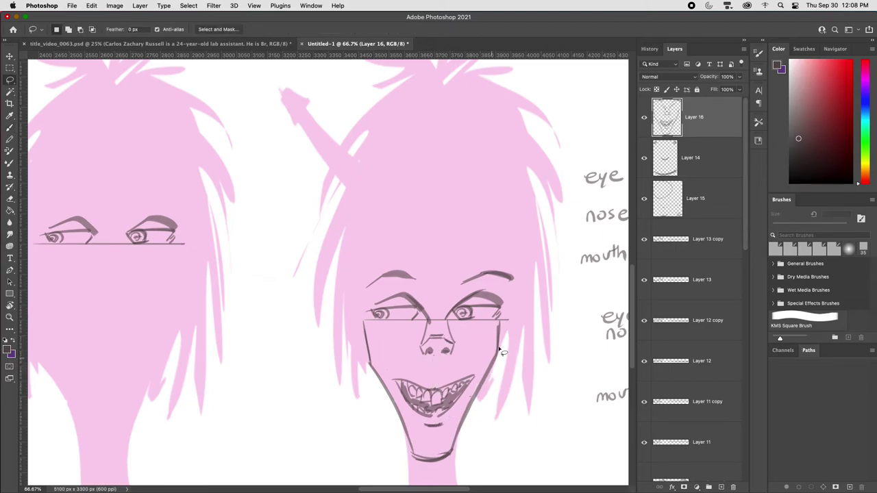
left_click_drag(422, 328, 419, 337)
key("super+x")
Step: Draw a long narrow nose running from between the eyes down to a pointed tip just above the grin
key("b")
left_click_drag(426, 306, 428, 365)
key("super+z")
mouse_move(425, 307)
left_mouse_down()
mouse_move(428, 366)
mouse_move(445, 311)
mouse_move(443, 368)
mouse_move(431, 360)
mouse_move(431, 382)
mouse_move(439, 370)
mouse_move(429, 376)
mouse_move(421, 363)
mouse_move(431, 356)
mouse_move(421, 369)
mouse_move(430, 358)
mouse_move(443, 378)
left_mouse_up()
key("super+z")
key("super+z")
left_click_drag(442, 331, 445, 367)
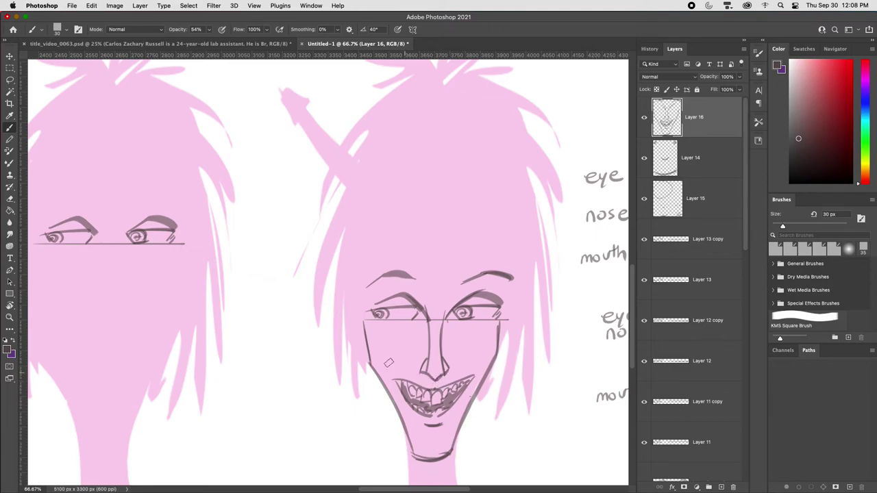
mouse_move(516, 409)
left_mouse_down()
mouse_move(509, 336)
mouse_move(502, 402)
left_mouse_up()
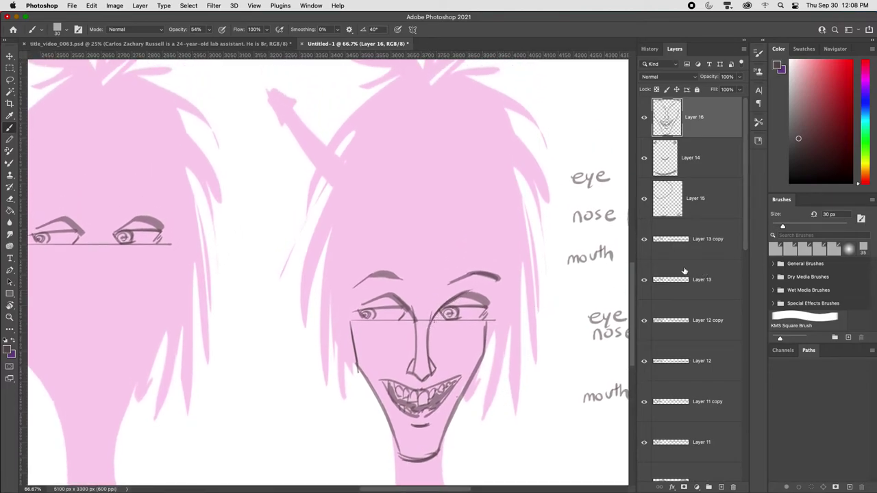
key("l")
left_click_drag(443, 328, 517, 334)
key("BackSpace")
key("super+d")
key("ctrl+z")
key("ctrl+z")
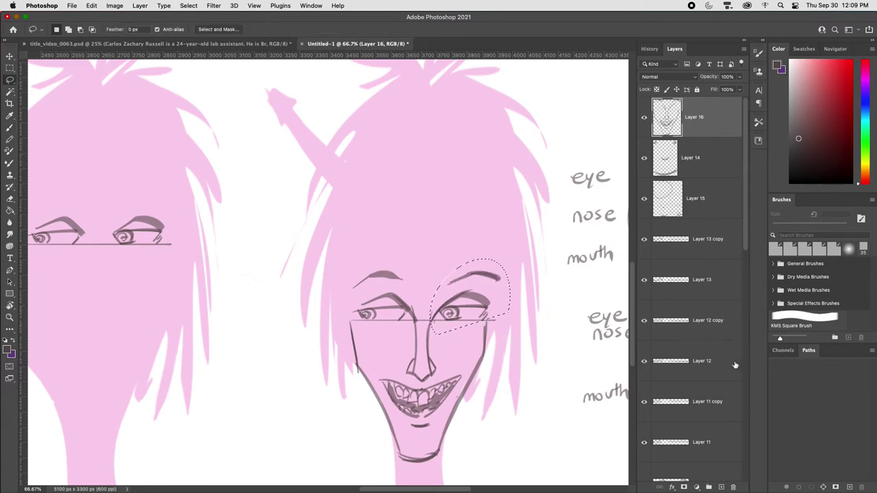
Step: Hide Layer 9 copy 2, which holds the sketched eyes, and clear the selection around the eye
scroll(745, 269, "down", 1)
scroll(745, 269, "down", 2)
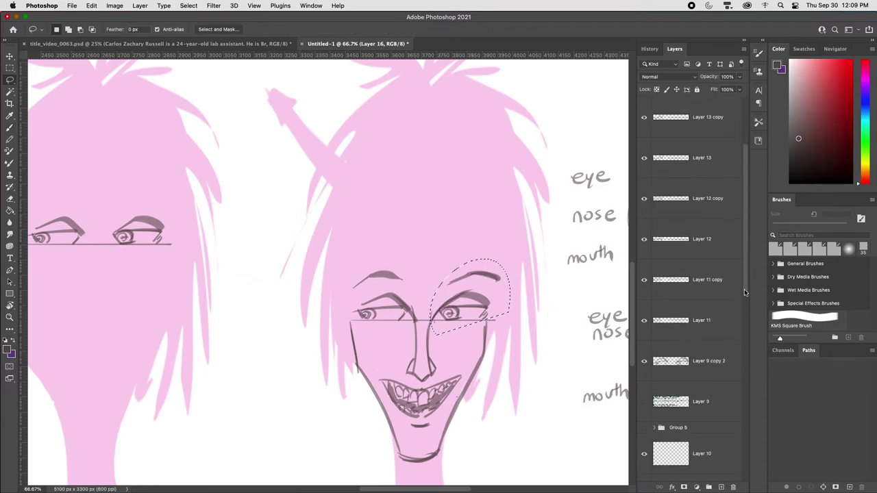
left_click(643, 363)
key("ctrl+d")
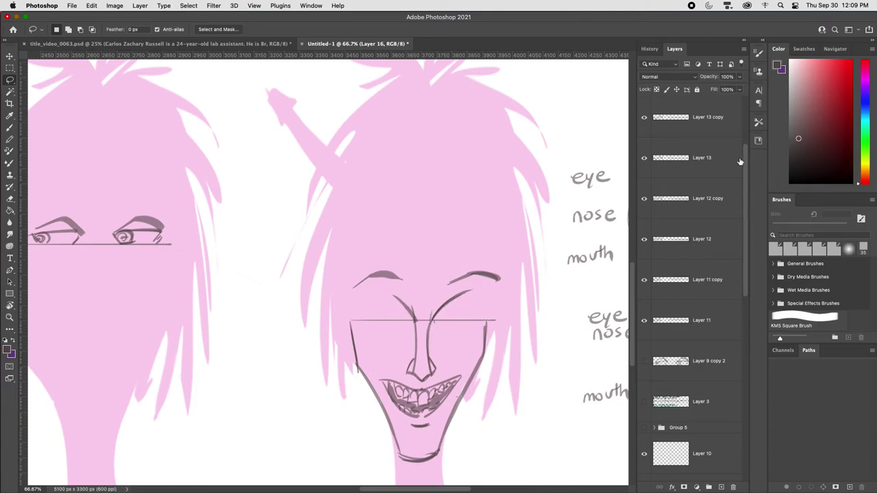
Step: Draw two narrow half-closed eyes along the eye line on the lower face, with curved bag lines beneath them
left_click_drag(742, 164, 743, 104)
key("b")
left_click_drag(436, 318, 470, 319)
left_click_drag(375, 315, 406, 316)
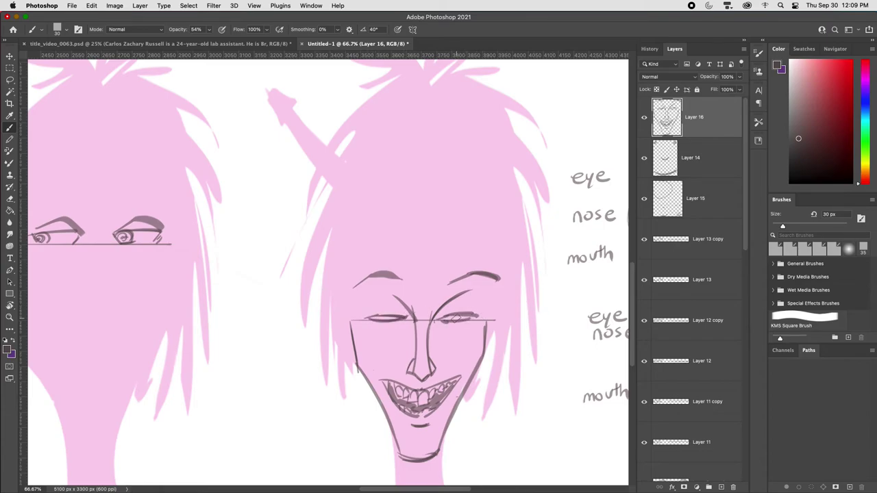
left_click_drag(463, 321, 466, 325)
key("super+z")
left_click_drag(367, 332, 479, 325)
Step: Select each of the arched eyebrows in turn and delete them
key("l")
left_click_drag(348, 277, 346, 286)
key("Delete")
mouse_move(488, 276)
left_mouse_down()
mouse_move(449, 290)
mouse_move(517, 278)
left_mouse_up()
key("Delete")
Step: Draw new eyebrows closer to the eyes, slanted toward the nose, and add curved upper eyelids
key("b")
mouse_move(363, 315)
left_mouse_down()
mouse_move(398, 284)
mouse_move(488, 297)
left_mouse_up()
key("super+z")
left_click_drag(436, 318, 474, 312)
key("super+z")
left_click_drag(370, 315, 404, 314)
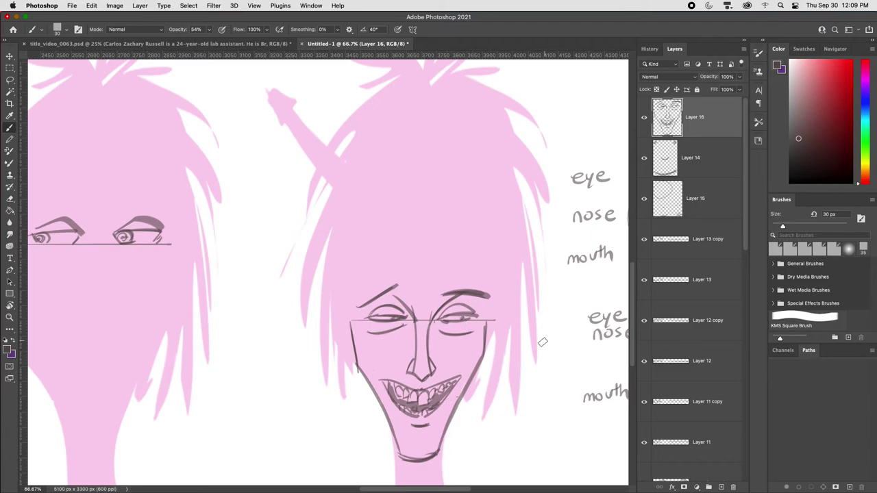
key("super+minus")
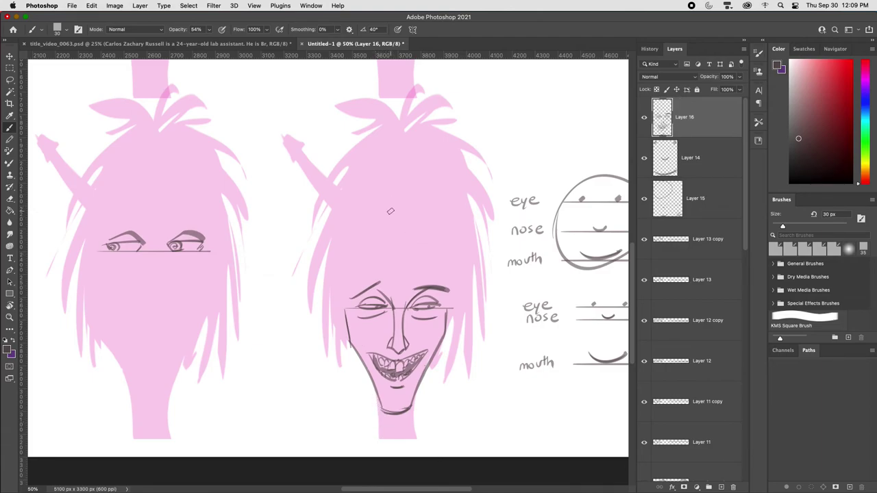
left_click_drag(386, 198, 425, 250)
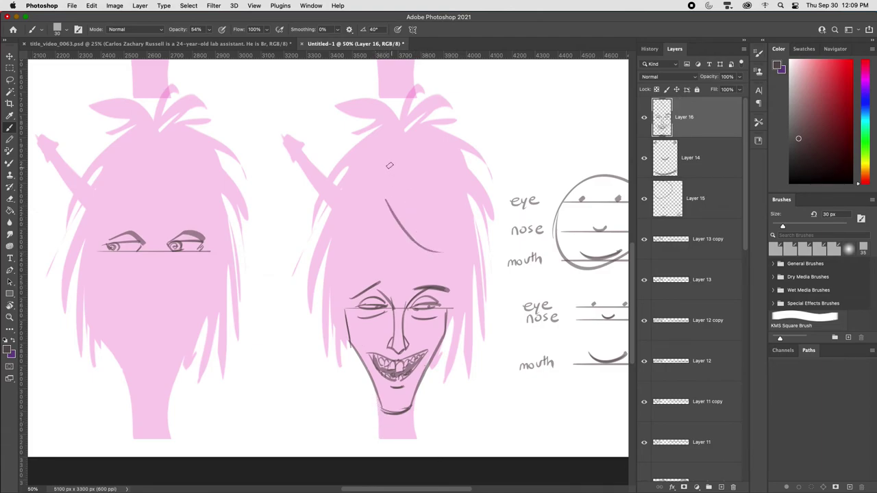
key("super+z")
left_click_drag(383, 130, 367, 220)
key("super+z")
Step: Sketch hair from the crown parting down the left side of the head, ending in layered strands beside the cheek
mouse_move(386, 135)
left_mouse_down()
mouse_move(370, 218)
mouse_move(374, 166)
mouse_move(368, 170)
mouse_move(347, 334)
left_mouse_up()
left_click_drag(341, 247, 335, 323)
left_click_drag(384, 129, 314, 168)
mouse_move(361, 152)
left_mouse_down()
mouse_move(308, 172)
mouse_move(295, 243)
left_mouse_up()
left_click_drag(322, 186, 298, 277)
left_click_drag(324, 203, 314, 301)
left_click_drag(316, 236, 326, 316)
Step: Draw pointed fringe strands falling over the forehead toward the eyebrows
left_click_drag(375, 230, 397, 271)
left_click_drag(382, 214, 410, 290)
mouse_move(404, 234)
left_mouse_down()
mouse_move(415, 291)
mouse_move(423, 285)
left_mouse_up()
mouse_move(411, 230)
left_mouse_down()
mouse_move(436, 265)
mouse_move(430, 247)
mouse_move(437, 282)
mouse_move(422, 235)
mouse_move(448, 294)
left_mouse_up()
Step: Sketch hair sweeping from the crown down the right side of the head, with long strands beside the jaw
mouse_move(400, 136)
left_mouse_down()
mouse_move(419, 110)
mouse_move(476, 140)
left_mouse_up()
mouse_move(419, 143)
left_mouse_down()
mouse_move(474, 174)
mouse_move(487, 226)
left_mouse_up()
mouse_move(444, 171)
left_mouse_down()
mouse_move(460, 184)
mouse_move(483, 273)
left_mouse_up()
left_click_drag(465, 203, 474, 294)
left_click_drag(465, 224, 470, 301)
left_click_drag(460, 240, 467, 326)
left_click_drag(454, 260, 458, 356)
left_click_drag(449, 301, 460, 364)
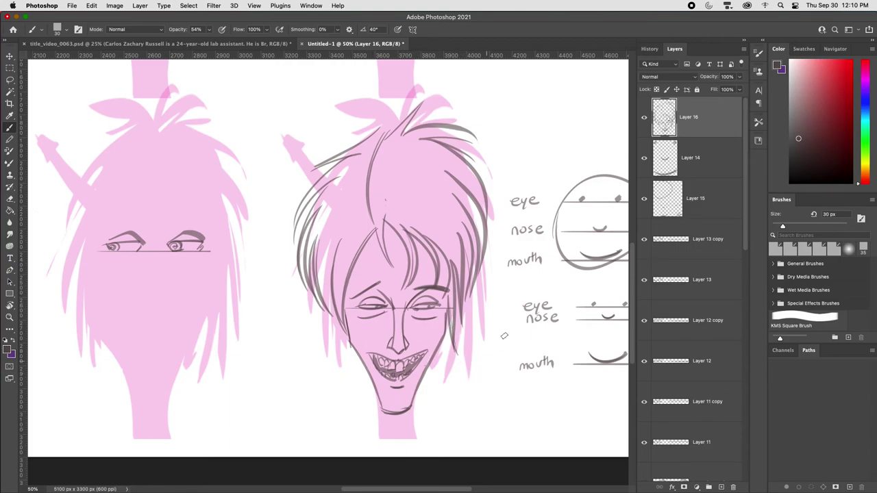
mouse_move(377, 111)
left_mouse_down()
mouse_move(390, 135)
mouse_move(383, 135)
left_mouse_up()
key("super+z")
key("v")
left_click_drag(449, 369, 206, 363)
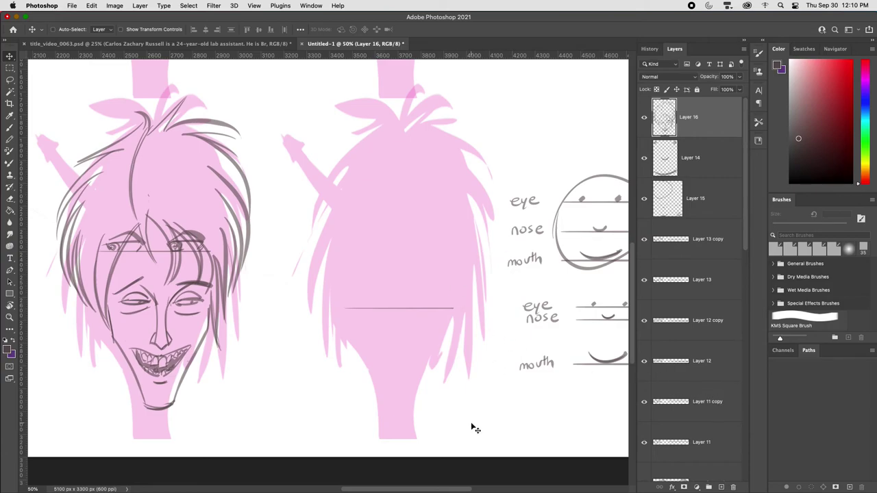
mouse_move(211, 346)
left_mouse_down()
mouse_move(460, 333)
mouse_move(445, 356)
left_mouse_up()
Step: Copy the face without its hair to a new layer, hide Layer 16 and place the copy on the lower-right silhouette
key("l")
mouse_move(449, 283)
left_mouse_down()
mouse_move(446, 380)
mouse_move(369, 433)
mouse_move(348, 350)
mouse_move(349, 315)
mouse_move(380, 264)
mouse_move(404, 291)
mouse_move(450, 285)
left_mouse_up()
key("super+j")
key("v")
left_click_drag(431, 357, 572, 349)
left_click(643, 158)
mouse_move(548, 388)
left_mouse_down()
mouse_move(408, 390)
mouse_move(381, 411)
mouse_move(414, 406)
mouse_move(390, 434)
left_mouse_up()
Step: Add an empty layer, and on Layer 17 replace the chin with a longer jaw tapering to a narrow point
key("super+shift+alt+n")
key("b")
key("l")
key("super+x")
key("Return")
left_click(689, 174)
key("super+d")
key("b")
left_click_drag(422, 382, 408, 430)
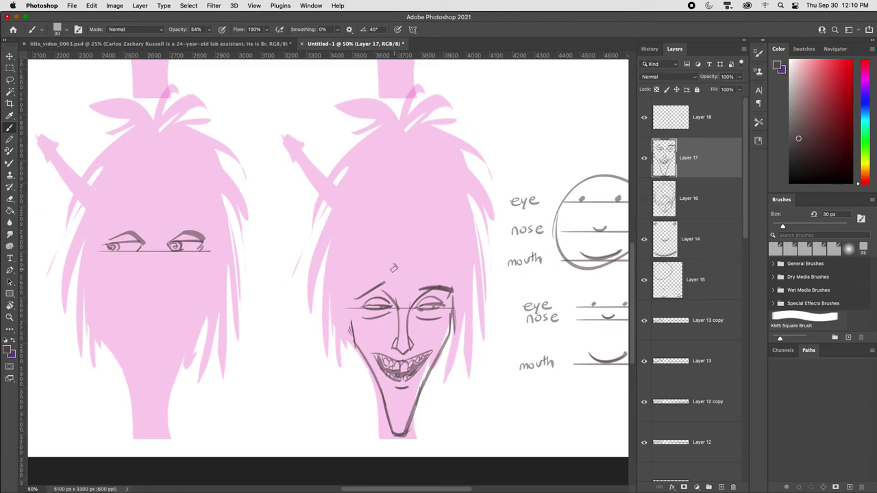
Step: Select the stray area above the eyebrows on Layer 17 and cut it out
key("l")
left_click_drag(385, 273, 393, 278)
key("super+x")
key("b")
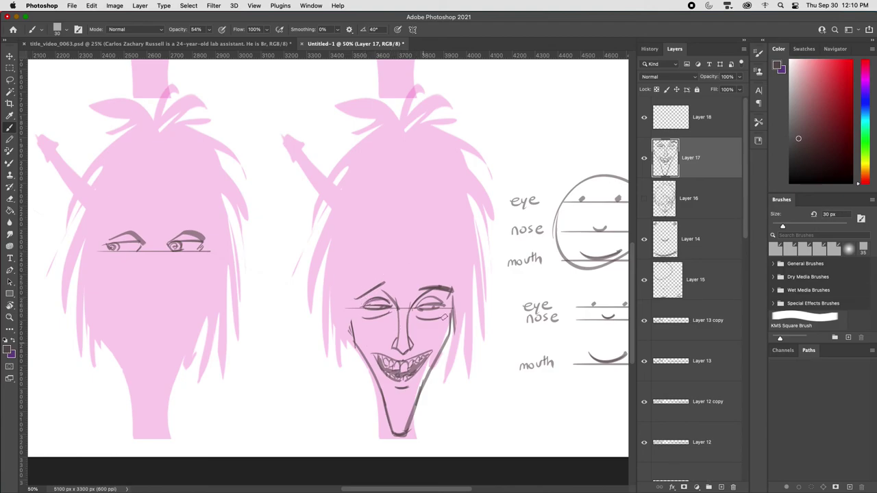
Step: Draw wide flared hair on the left side of the face, with long strands reaching down to the jaw
left_click_drag(368, 348, 378, 357)
mouse_move(310, 195)
left_mouse_down()
mouse_move(248, 312)
mouse_move(283, 235)
left_mouse_up()
mouse_move(283, 240)
left_mouse_down()
mouse_move(268, 311)
mouse_move(274, 321)
left_mouse_up()
mouse_move(287, 249)
left_mouse_down()
mouse_move(290, 329)
mouse_move(331, 359)
left_mouse_up()
mouse_move(311, 271)
left_mouse_down()
mouse_move(343, 346)
mouse_move(322, 275)
mouse_move(364, 351)
left_mouse_up()
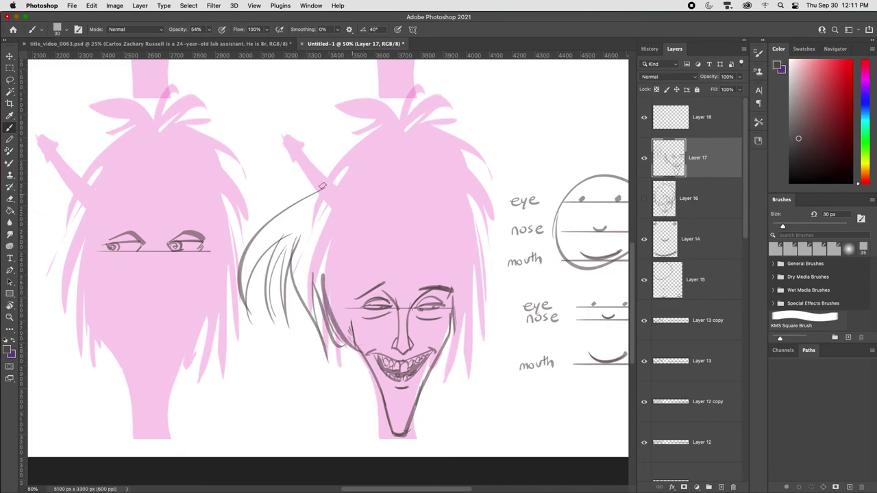
Step: Outline a tall swept-up tuft at the crown and long hair flowing down the right side to the jaw
left_click_drag(329, 188, 356, 109)
left_click_drag(346, 149, 402, 86)
mouse_move(367, 159)
left_mouse_down()
mouse_move(492, 127)
mouse_move(507, 207)
left_mouse_up()
left_click_drag(473, 154, 545, 272)
mouse_move(490, 243)
left_mouse_down()
mouse_move(524, 338)
mouse_move(505, 333)
left_mouse_up()
mouse_move(479, 270)
left_mouse_down()
mouse_move(472, 373)
mouse_move(489, 297)
left_mouse_up()
left_click_drag(489, 298, 450, 381)
Step: Draw a parted fringe over the forehead, with strands sweeping to both sides of the eyes
left_click_drag(383, 251, 424, 296)
key("super+z")
mouse_move(384, 250)
left_mouse_down()
mouse_move(413, 311)
mouse_move(431, 299)
left_mouse_up()
left_click_drag(396, 263, 470, 320)
left_click_drag(437, 273, 460, 374)
mouse_move(387, 239)
left_mouse_down()
mouse_move(383, 273)
mouse_move(363, 300)
left_mouse_up()
mouse_move(379, 248)
left_mouse_down()
mouse_move(343, 312)
mouse_move(363, 282)
left_mouse_up()
left_click_drag(377, 261, 323, 318)
Step: Fill the crown with curved hair strands rising and fanning out from the hairline
left_click_drag(358, 187, 429, 156)
mouse_move(363, 189)
left_mouse_down()
mouse_move(438, 184)
mouse_move(470, 229)
mouse_move(433, 246)
mouse_move(360, 145)
left_mouse_up()
left_click_drag(358, 195, 371, 105)
left_click_drag(361, 166, 392, 93)
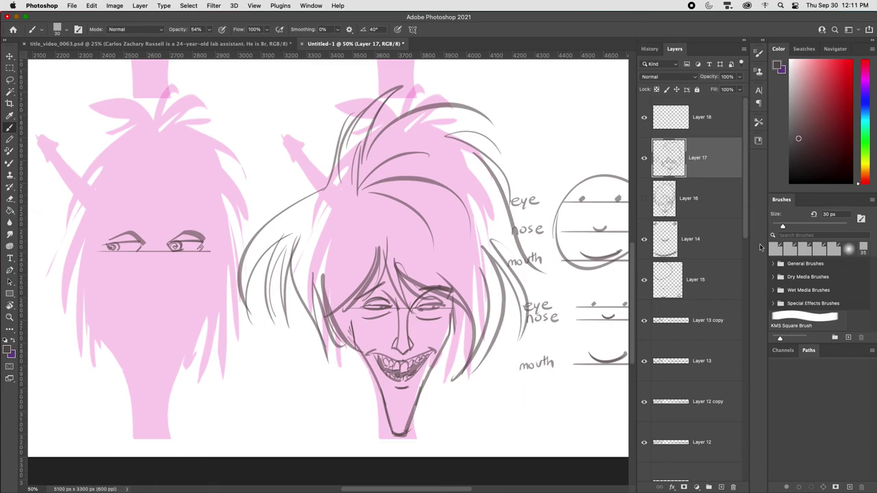
Step: Show Layer 16, then move the flared-hair head to the canvas's upper right and the Layer 16 head to its left margin
left_click(643, 198)
key("v")
mouse_move(448, 348)
left_mouse_down()
mouse_move(203, 353)
mouse_move(211, 359)
left_mouse_up()
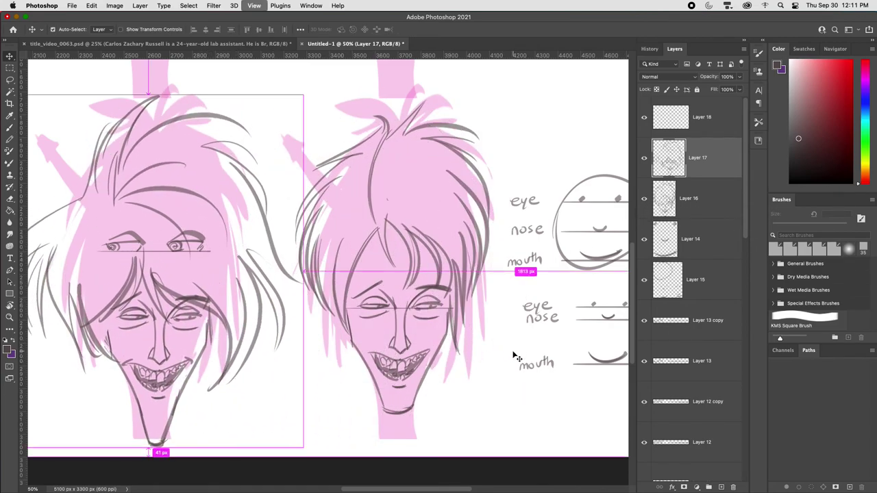
key("super+minus")
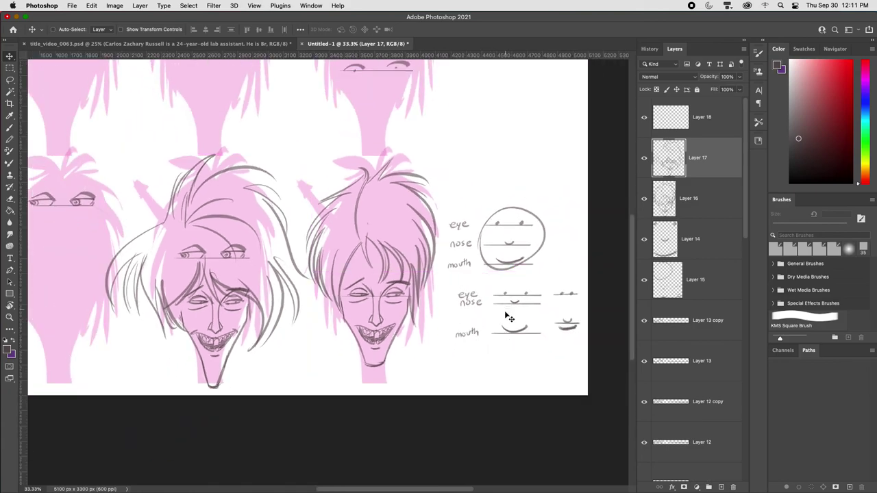
key("super+minus")
mouse_move(490, 370)
left_mouse_down()
mouse_move(571, 198)
mouse_move(698, 180)
left_mouse_up()
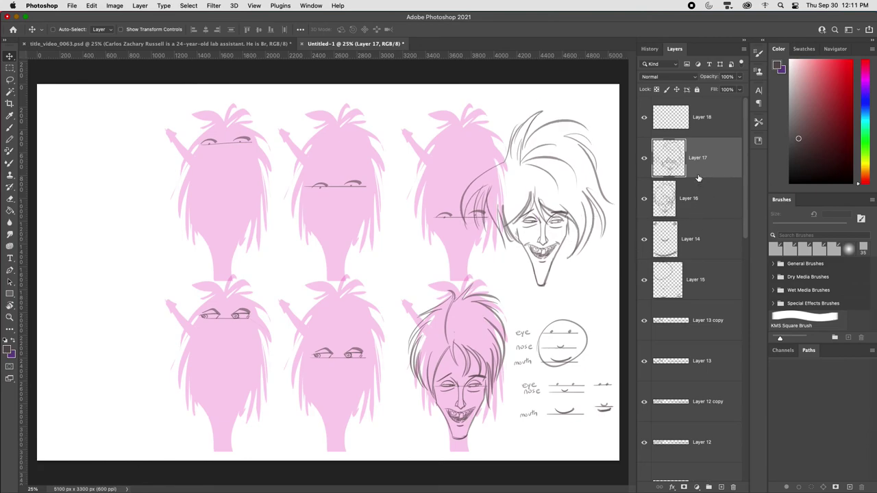
left_click(693, 202)
mouse_move(486, 376)
left_mouse_down()
mouse_move(503, 348)
mouse_move(124, 204)
left_mouse_up()
Step: On Layer 17, sketch small ears on both sides of the flared-hair head
left_click(705, 174)
key("b")
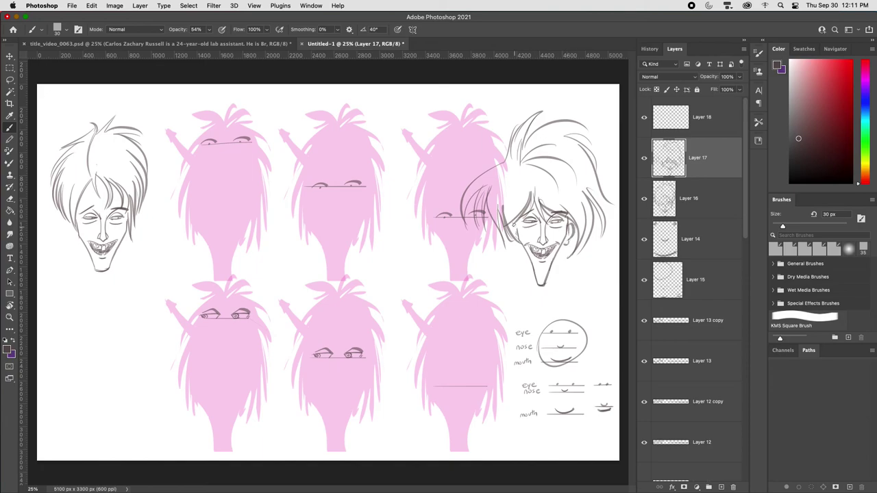
key("super+plus")
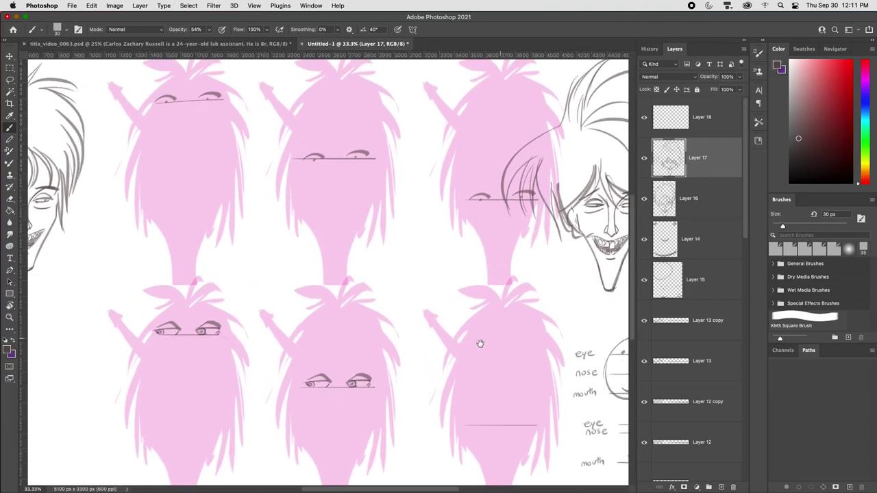
left_click_drag(492, 340, 374, 407)
Step: Add new layers and draw small round glasses with a bridge sitting low on the flared-hair head's nose
key("super+shift+alt+n")
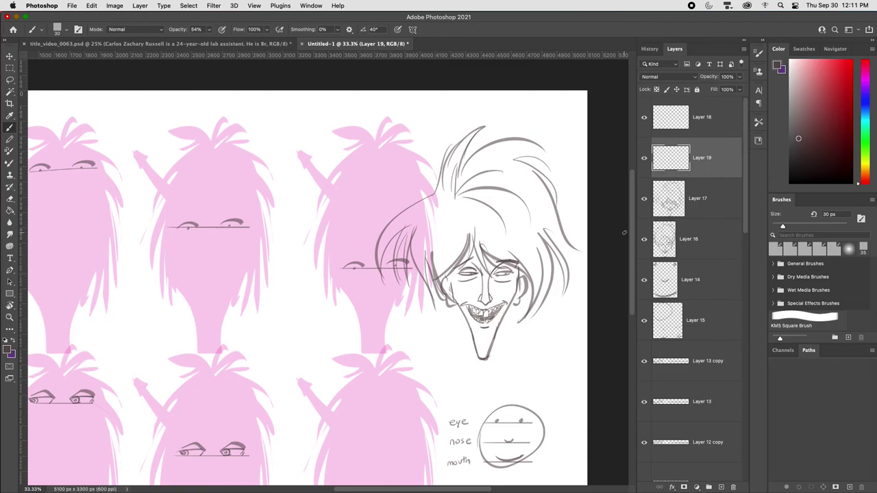
key("super+shift+alt+n")
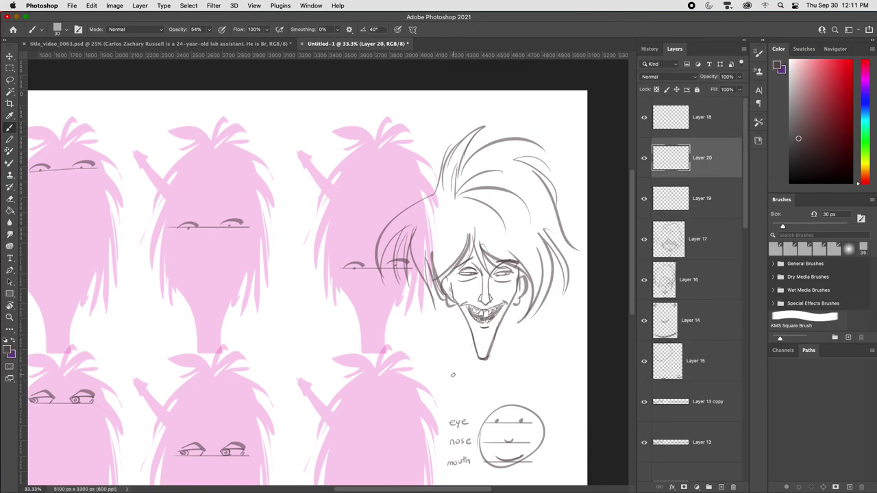
mouse_move(468, 286)
left_mouse_down()
mouse_move(508, 285)
mouse_move(486, 289)
left_mouse_up()
key("super+z")
left_click_drag(467, 292, 496, 295)
key("super+z")
key("super+z")
key("super+z")
key("super+z")
key("super+z")
mouse_move(501, 287)
left_mouse_down()
mouse_move(491, 293)
mouse_move(499, 289)
left_mouse_up()
key("super+z")
key("super+z")
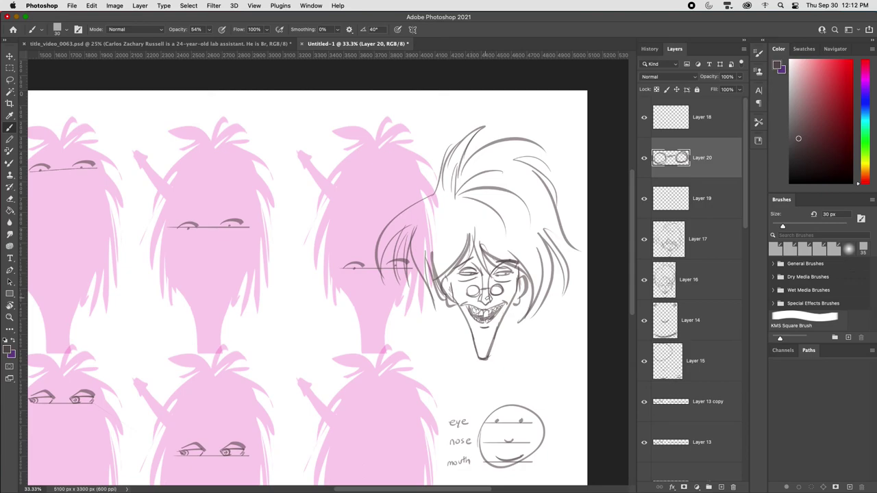
left_click_drag(467, 294, 475, 295)
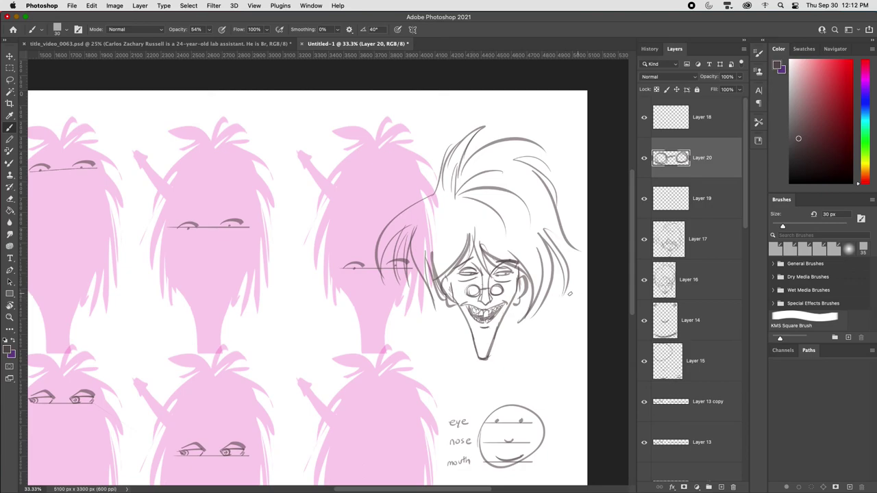
Step: Hide the round glasses and, on a new layer, draw thick-framed rectangular glasses over the eyes
left_click(644, 158)
key("super+shift+alt+n")
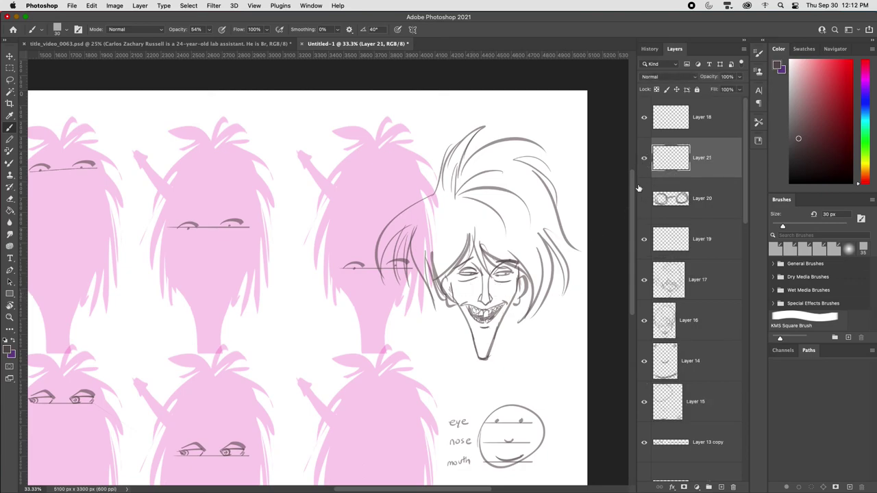
left_click_drag(444, 270, 531, 271)
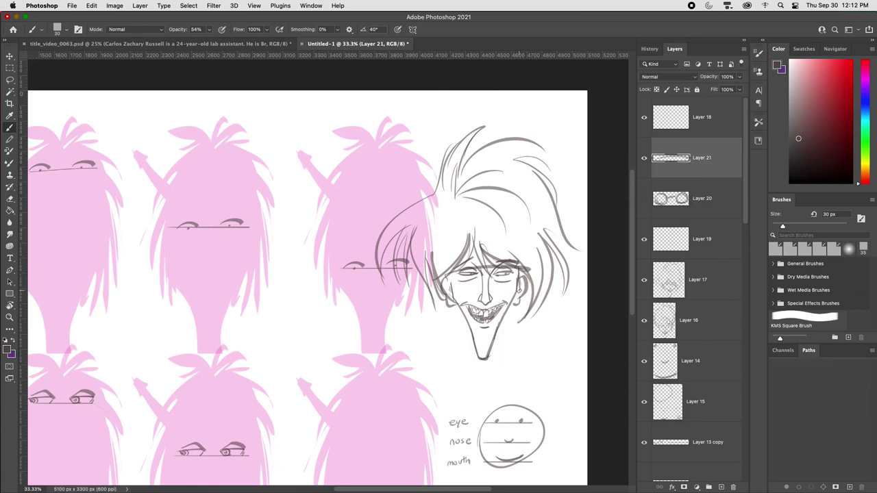
key("super+z")
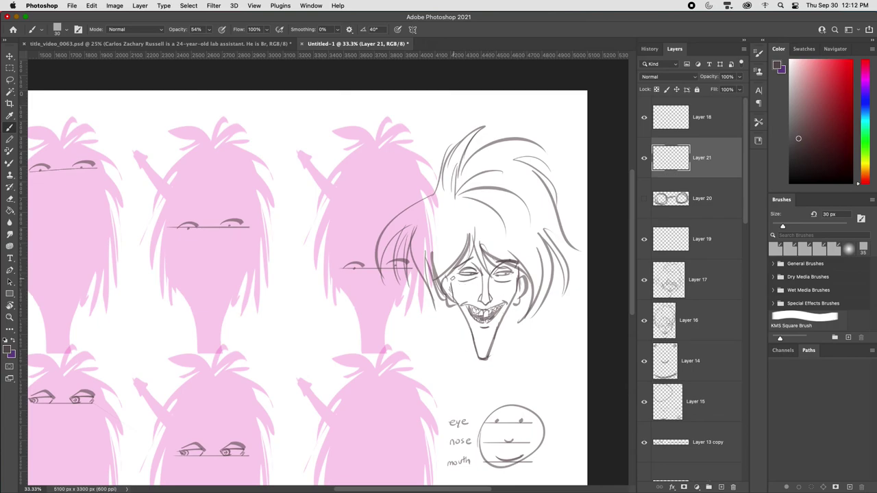
mouse_move(446, 262)
left_mouse_down()
mouse_move(452, 288)
mouse_move(455, 261)
mouse_move(482, 261)
mouse_move(483, 283)
left_mouse_up()
key("super+z")
mouse_move(453, 285)
left_mouse_down()
mouse_move(479, 283)
mouse_move(480, 264)
mouse_move(483, 283)
mouse_move(521, 261)
left_mouse_up()
key("super+z")
mouse_move(478, 263)
left_mouse_down()
mouse_move(529, 261)
mouse_move(492, 286)
mouse_move(524, 284)
mouse_move(528, 262)
mouse_move(523, 282)
left_mouse_up()
key("super+z")
mouse_move(445, 268)
left_mouse_down()
mouse_move(444, 289)
mouse_move(481, 265)
mouse_move(529, 263)
left_mouse_up()
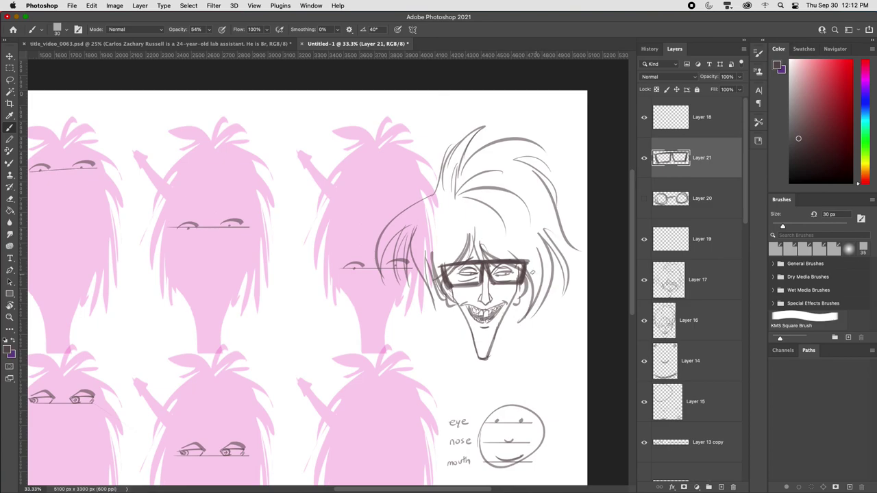
Step: Nudge the thick-framed glasses slightly to adjust their fit over the eyes
key("v")
left_click_drag(520, 293, 519, 302)
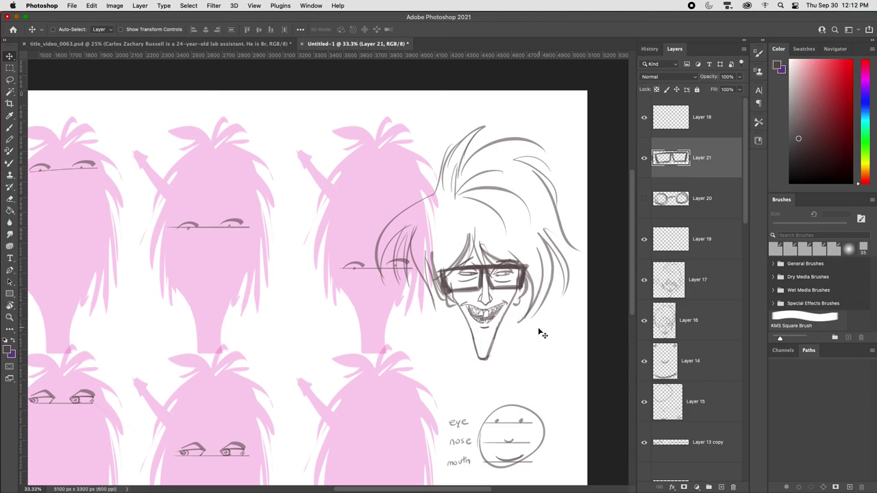
key("super+minus")
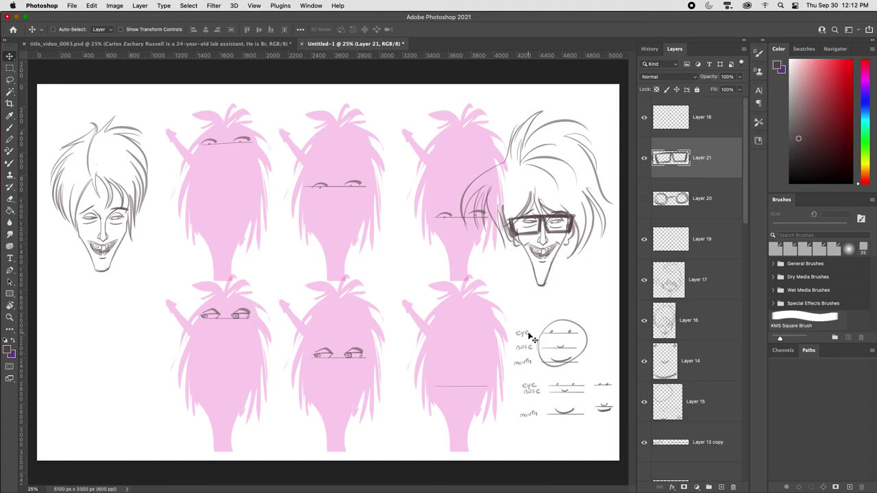
left_click_drag(574, 235, 577, 237)
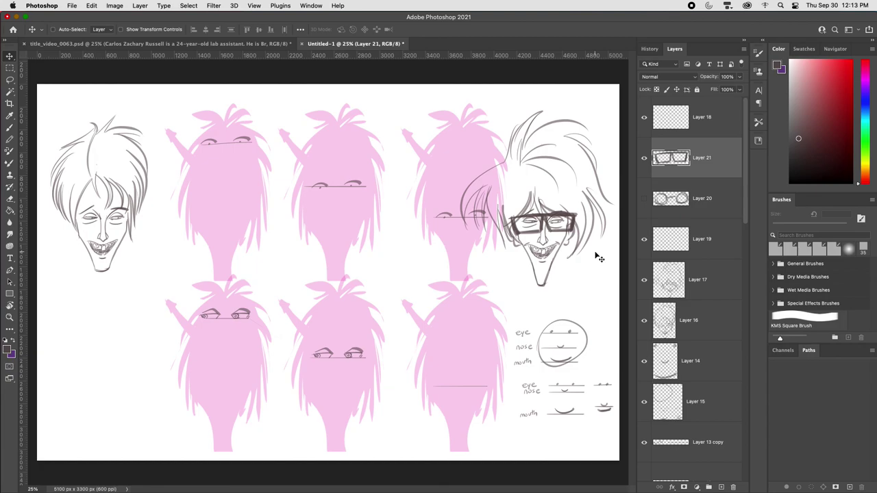
Step: Hide Layer 21, which holds the thick-framed glasses
key("super+plus")
left_click_drag(582, 298, 504, 327)
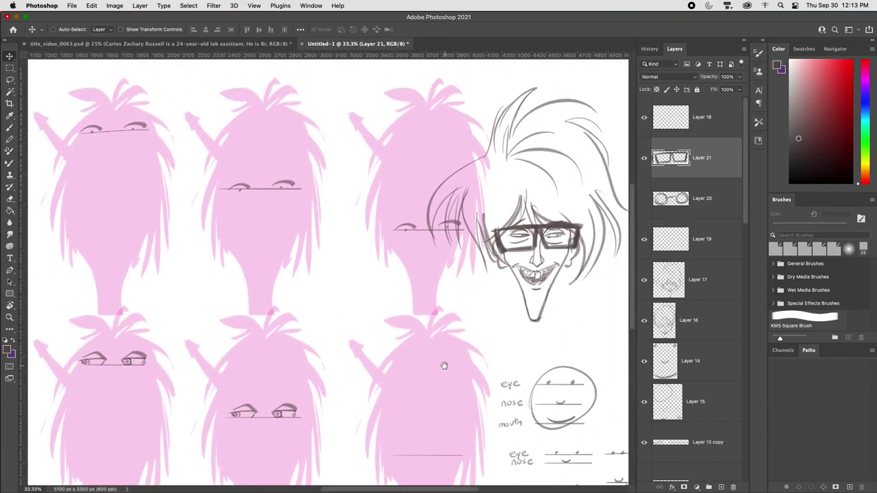
key("b")
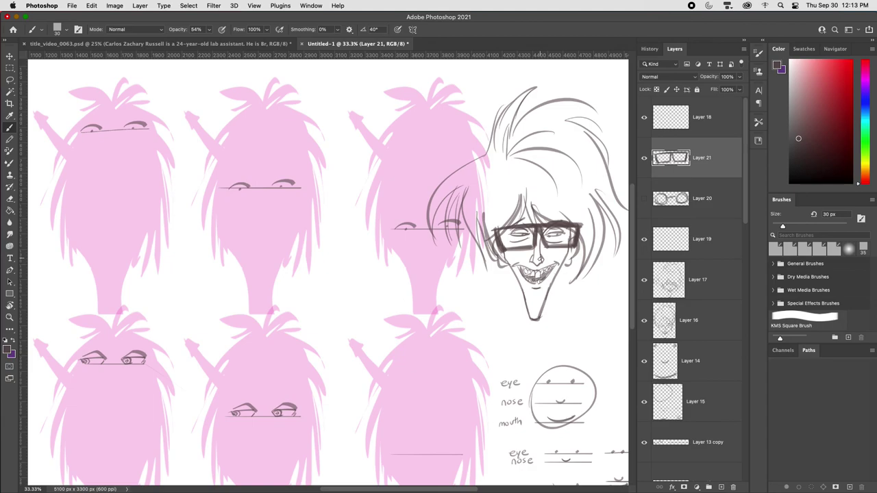
left_click(643, 157)
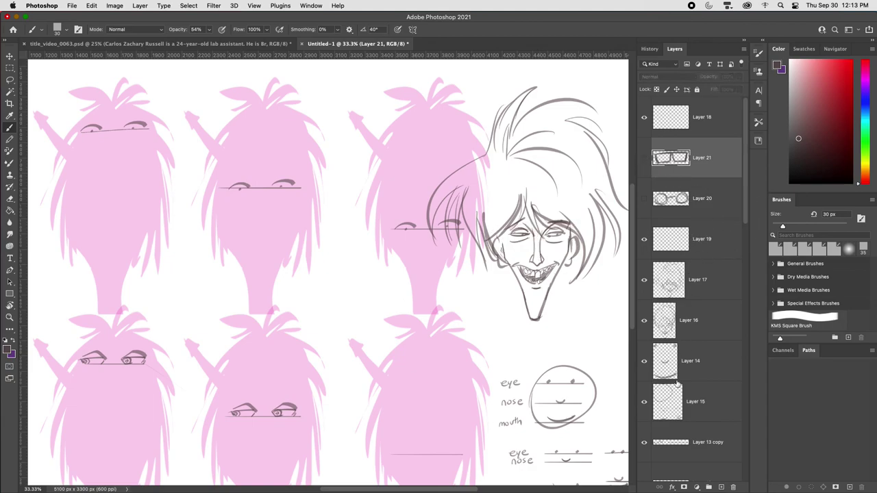
left_click_drag(593, 377, 517, 393)
key("super+minus")
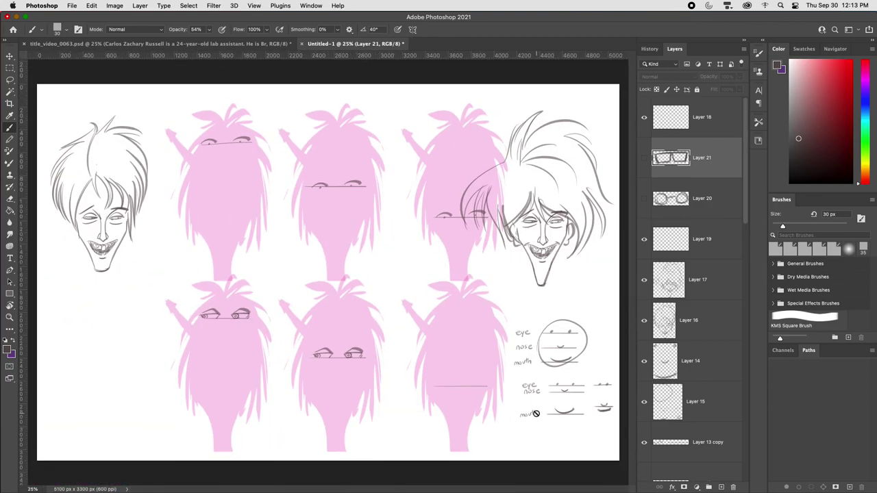